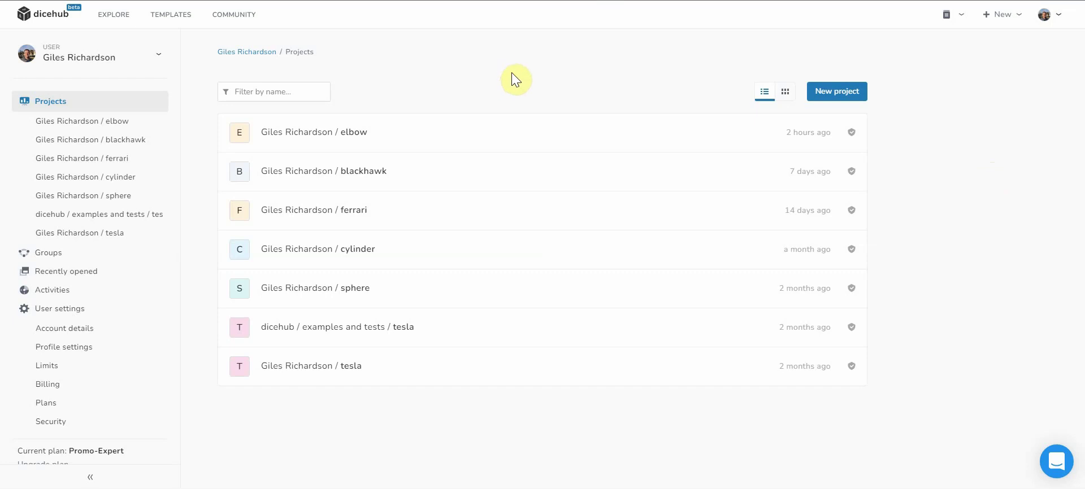
Step: Create a new Internal project named F22
{"action": "left_click", "coordinate": [826, 92]}
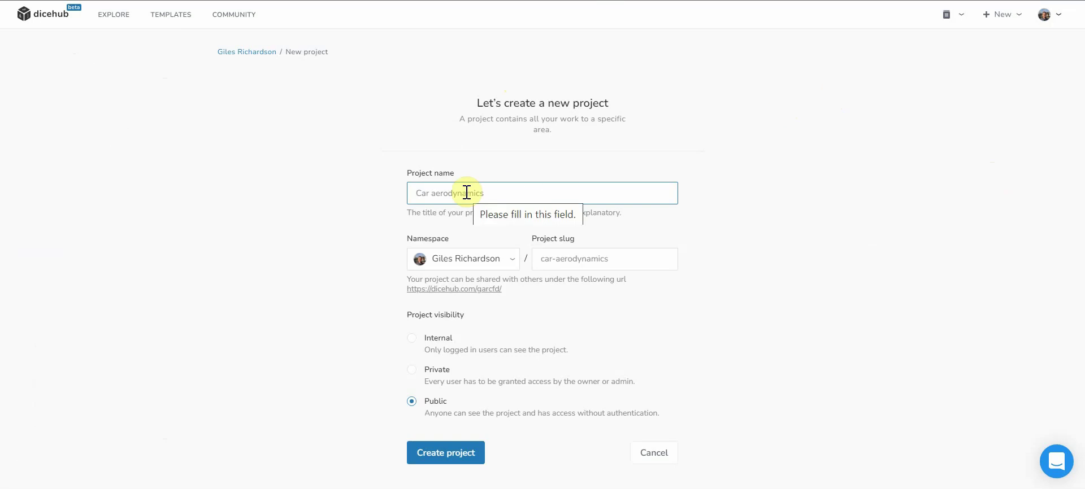
{"action": "type", "text": "F22"}
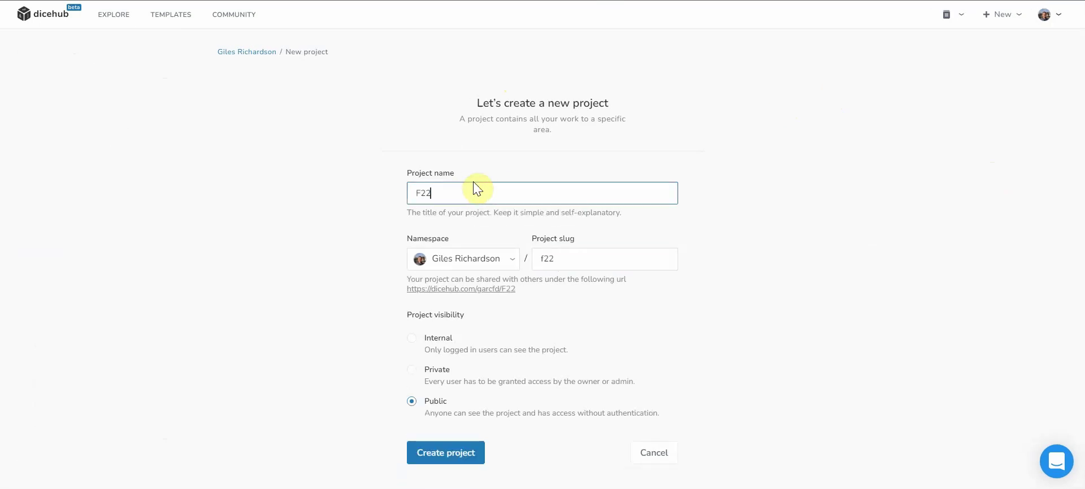
{"action": "left_click", "coordinate": [413, 343]}
{"action": "left_click", "coordinate": [455, 456]}
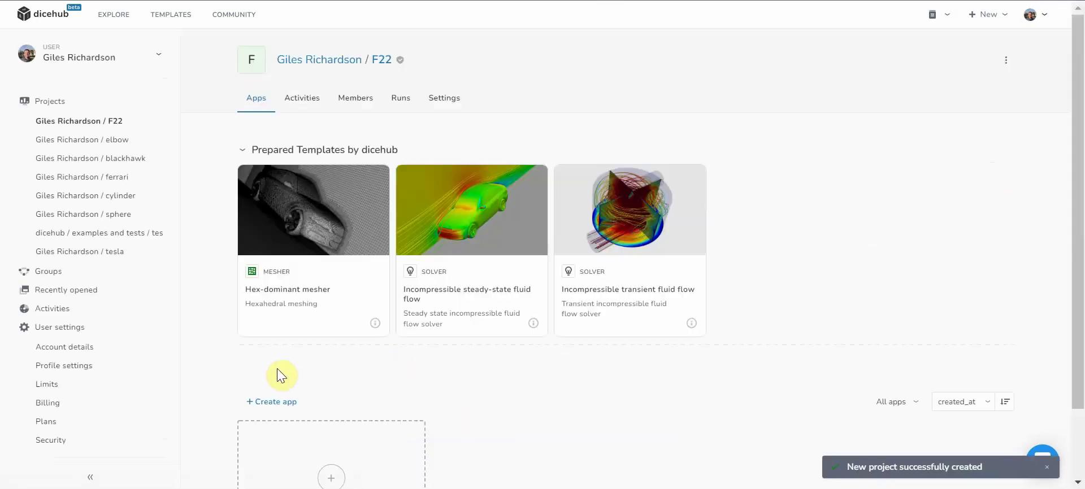
Step: Create a Hex-dominant mesher app in F22 from its template card
{"action": "left_click", "coordinate": [319, 221]}
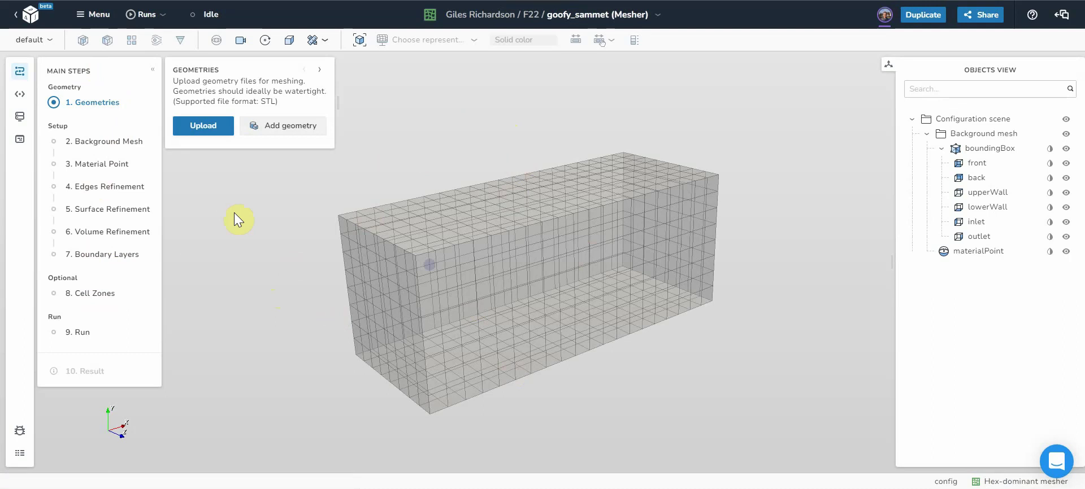
Step: Upload the F22 STL geometry into the mesh box, then go to the Background Mesh step
{"action": "left_click", "coordinate": [203, 126]}
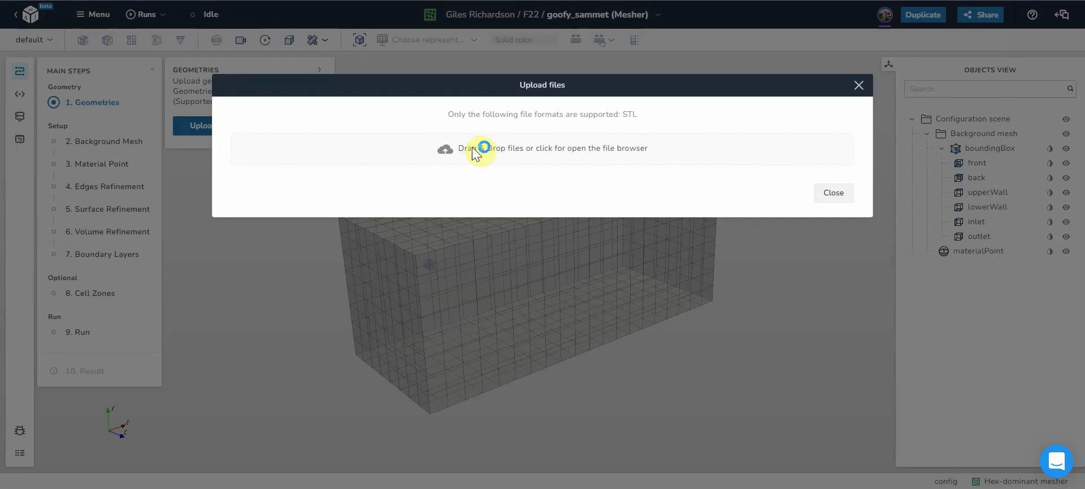
{"action": "left_click", "coordinate": [473, 148]}
{"action": "left_click", "coordinate": [295, 61]}
{"action": "double_click", "coordinate": [300, 65]}
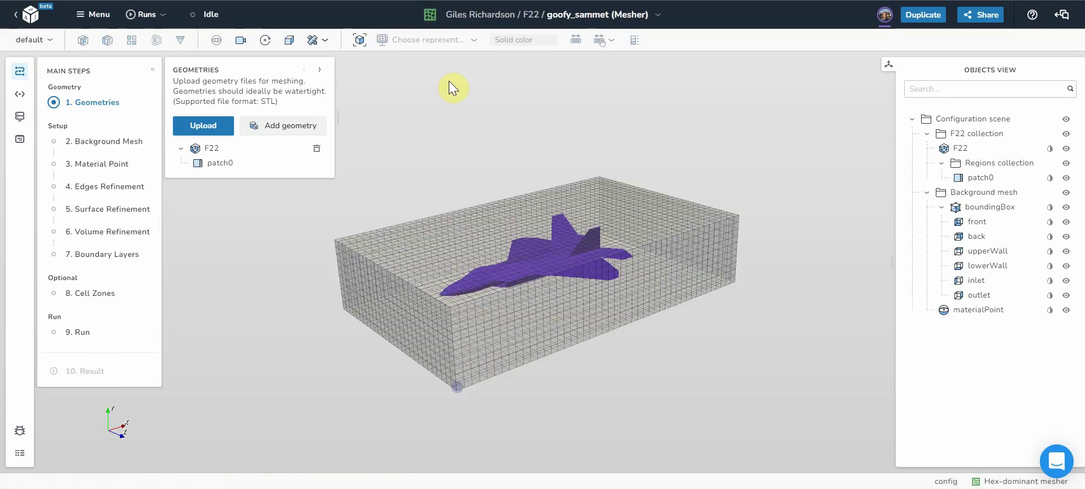
{"action": "left_click", "coordinate": [78, 141]}
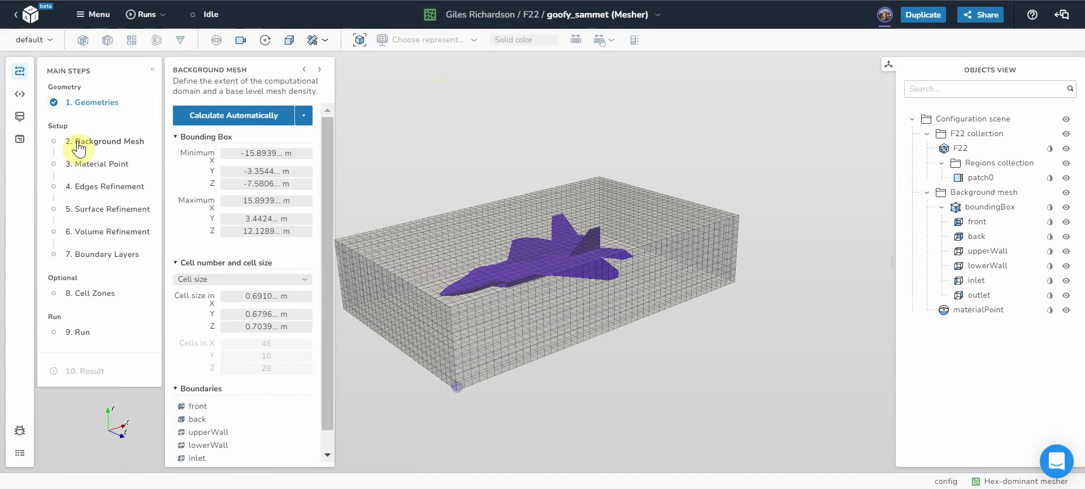
Step: Set the bounding box to -100 m minimum and 100 m maximum in X, Y and Z
{"action": "left_click", "coordinate": [255, 153]}
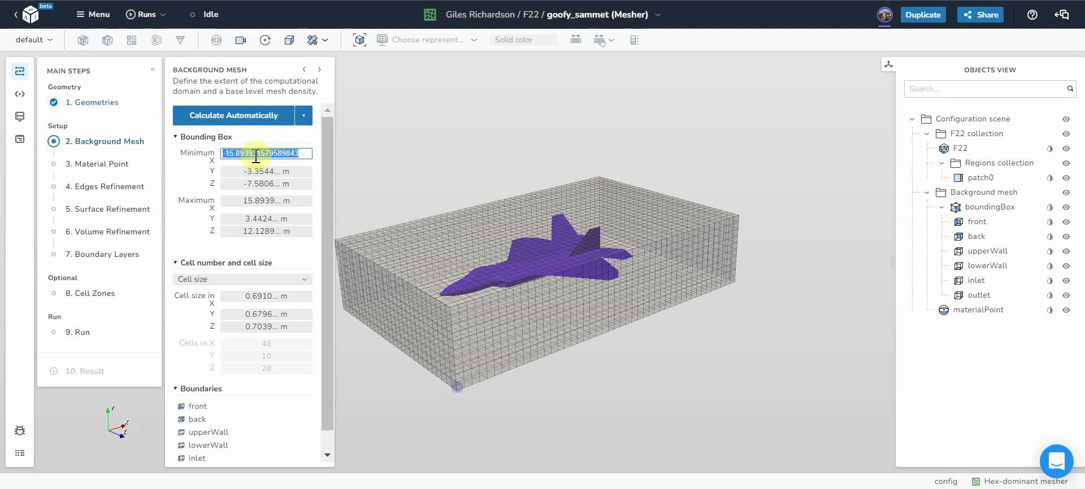
{"action": "type", "text": "-100"}
{"action": "key", "text": "Tab"}
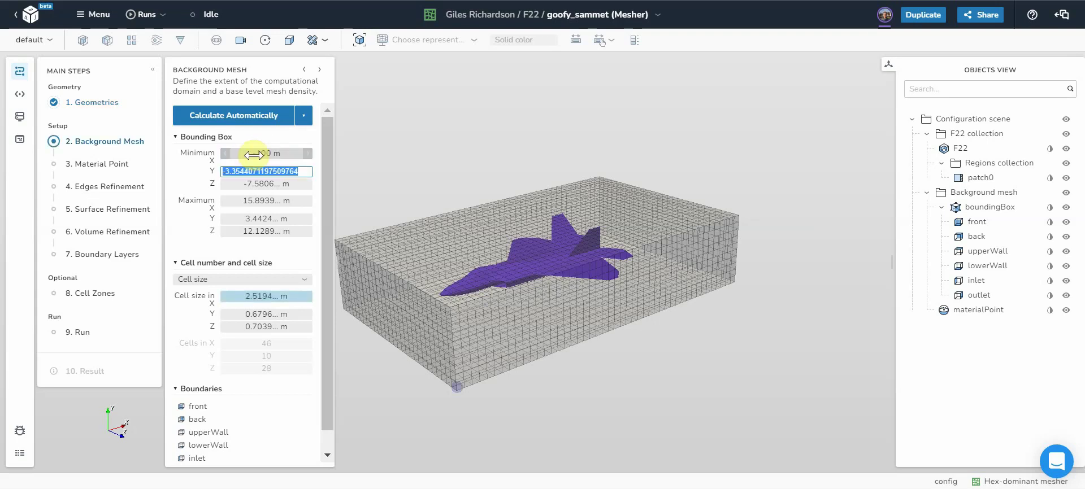
{"action": "type", "text": "-100"}
{"action": "key", "text": "Tab"}
{"action": "type", "text": "-10"}
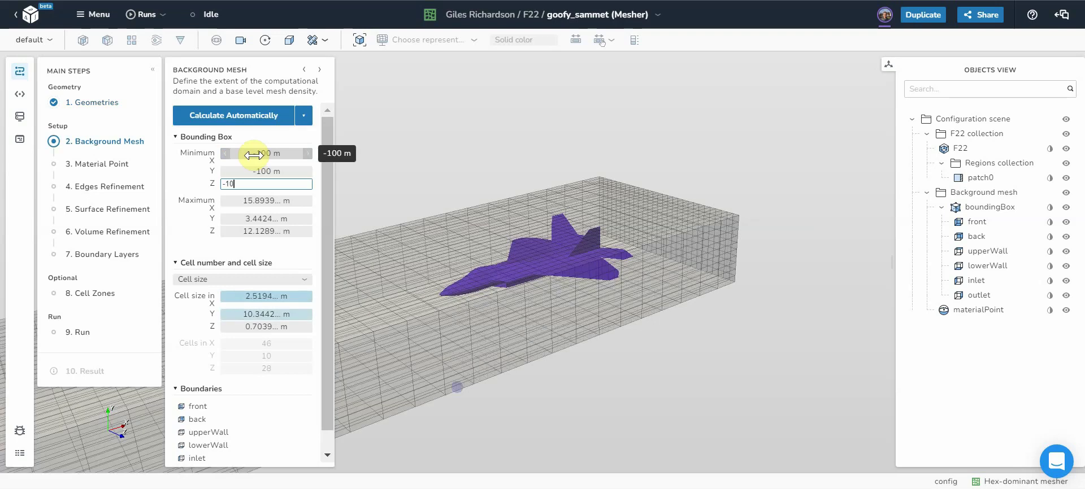
{"action": "type", "text": "0"}
{"action": "key", "text": "Tab"}
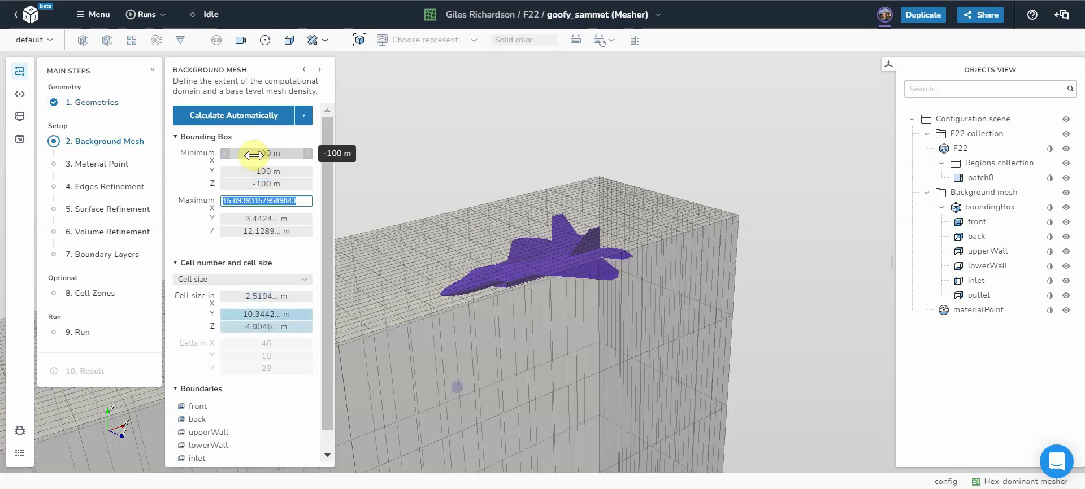
{"action": "type", "text": "100"}
{"action": "key", "text": "Tab"}
{"action": "type", "text": "100"}
{"action": "key", "text": "Tab"}
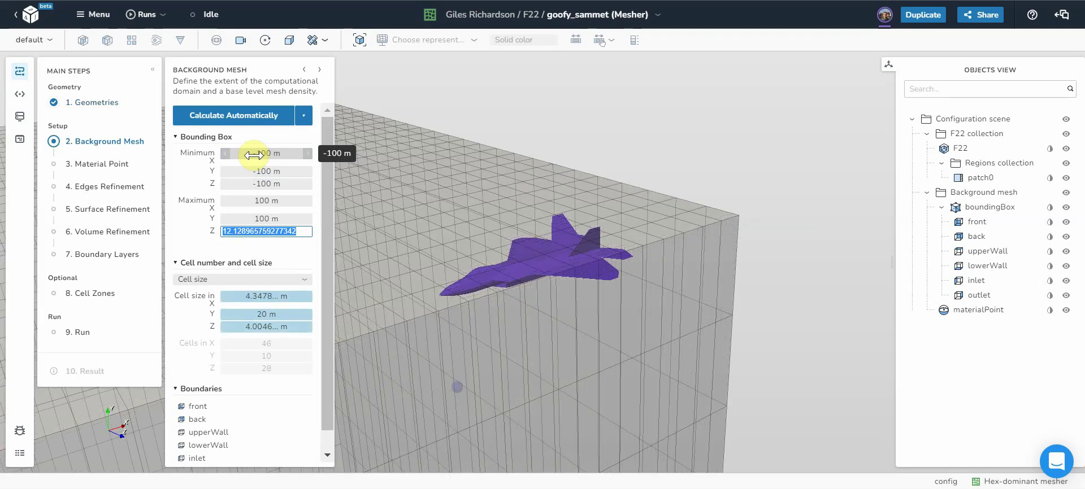
{"action": "type", "text": "100"}
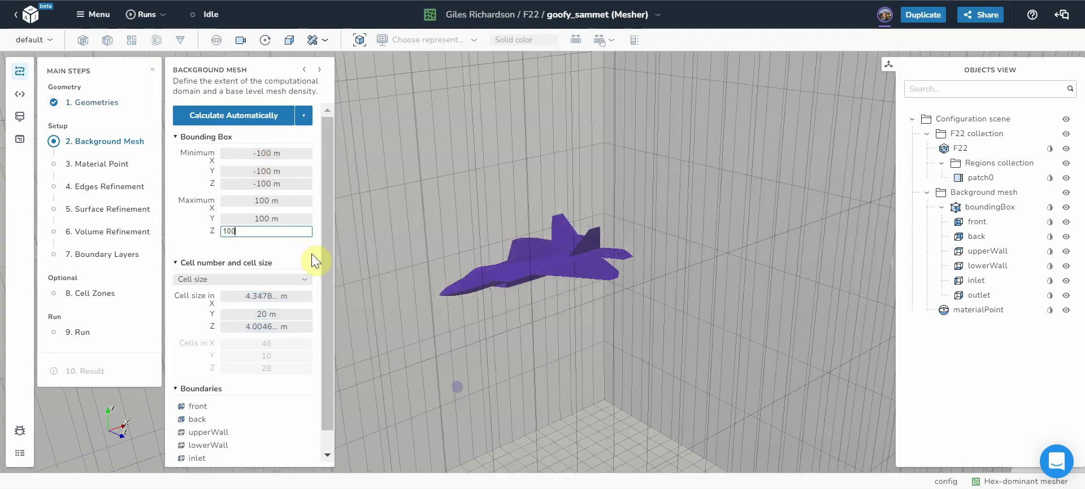
{"action": "left_click", "coordinate": [265, 297]}
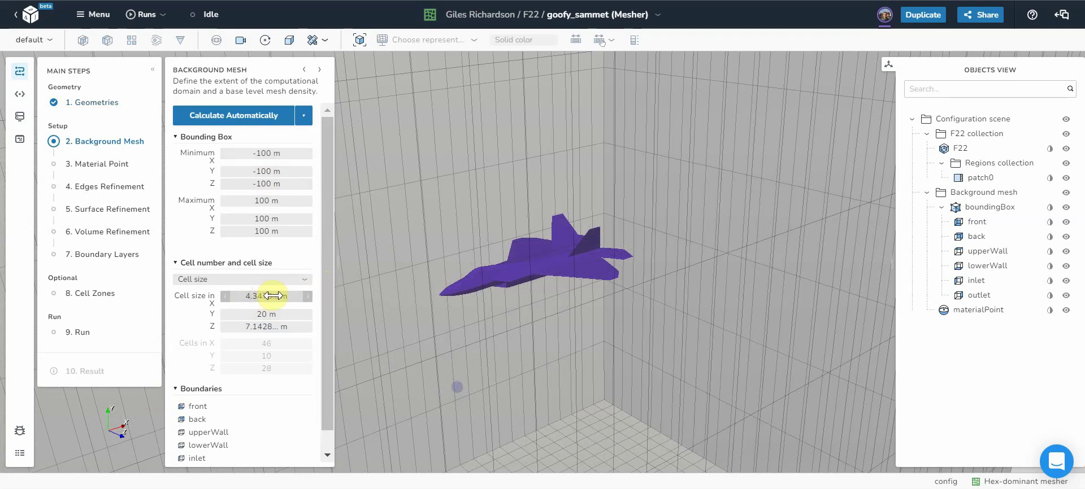
Step: Set the background mesh cell size to 10 m in X, Y and Z
{"action": "left_click", "coordinate": [273, 296]}
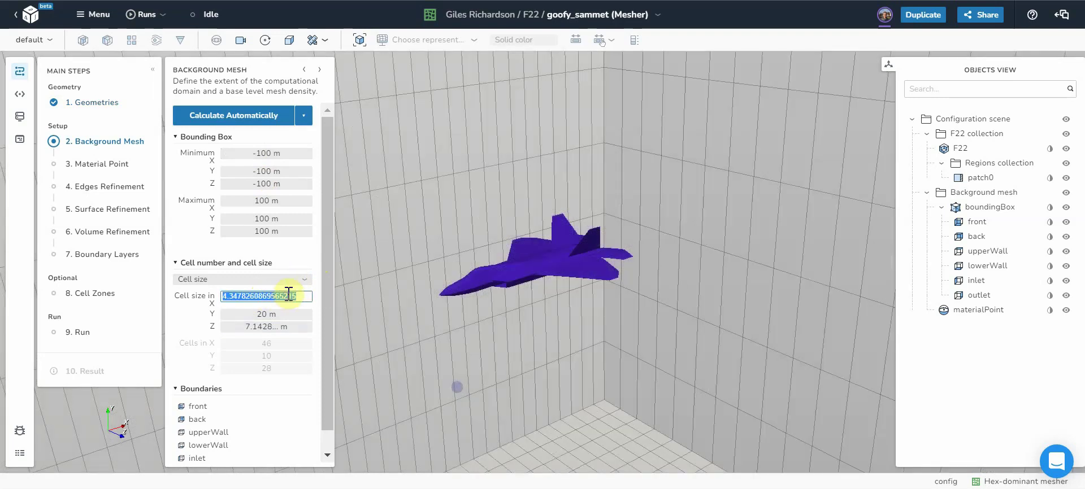
{"action": "type", "text": "10"}
{"action": "key", "text": "Tab"}
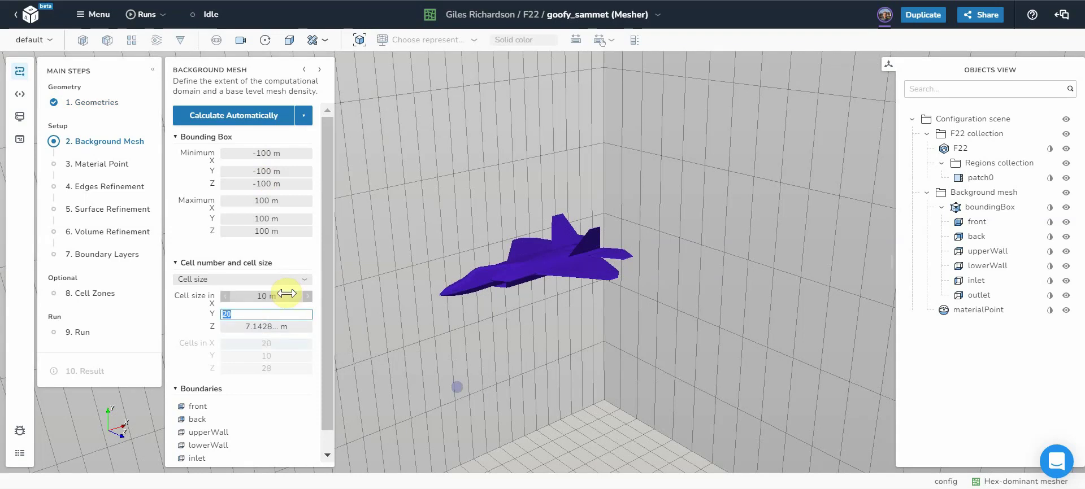
{"action": "type", "text": "10"}
{"action": "key", "text": "Tab"}
{"action": "type", "text": "10"}
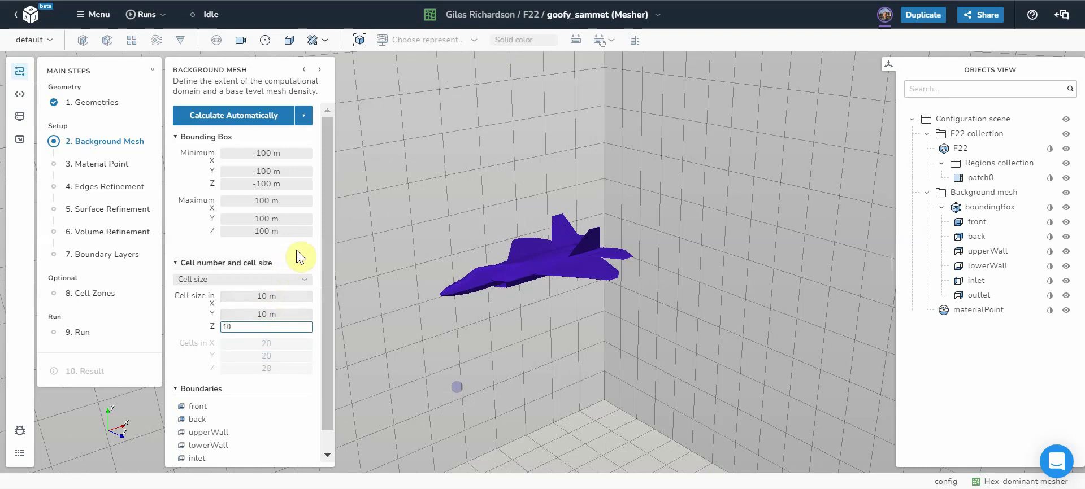
{"action": "key", "text": "Return"}
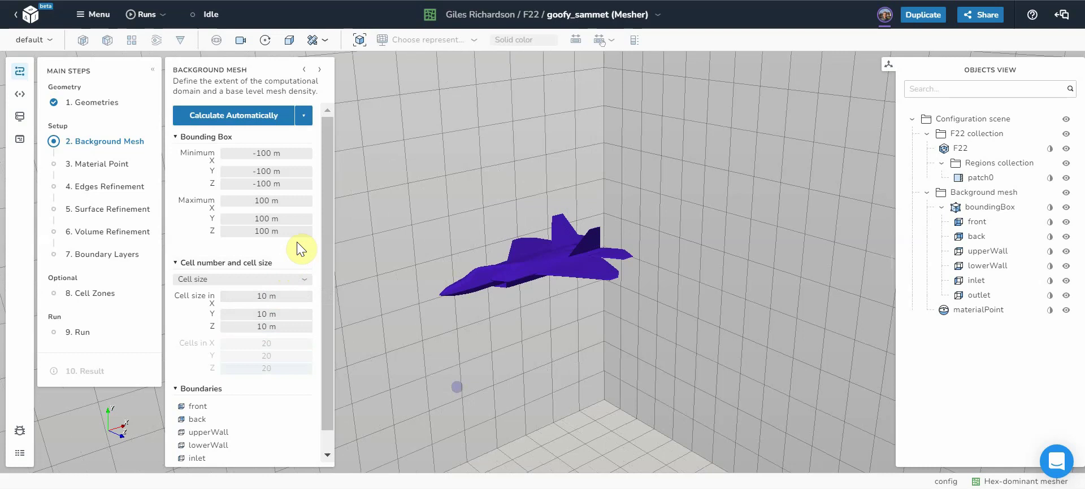
Step: Fit the whole mesh box face-on along a standard axis view, then go to Material Point
{"action": "left_click", "coordinate": [358, 41]}
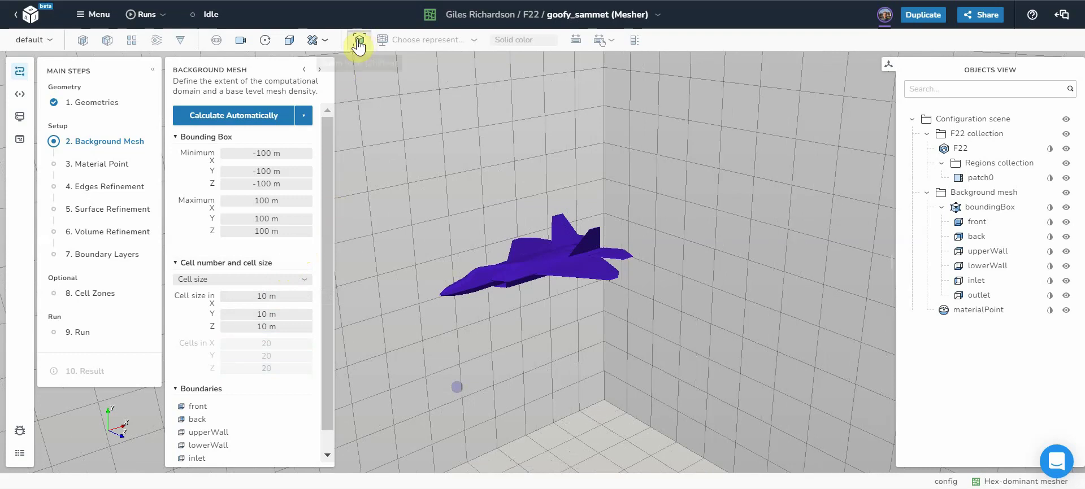
{"action": "left_click", "coordinate": [240, 41]}
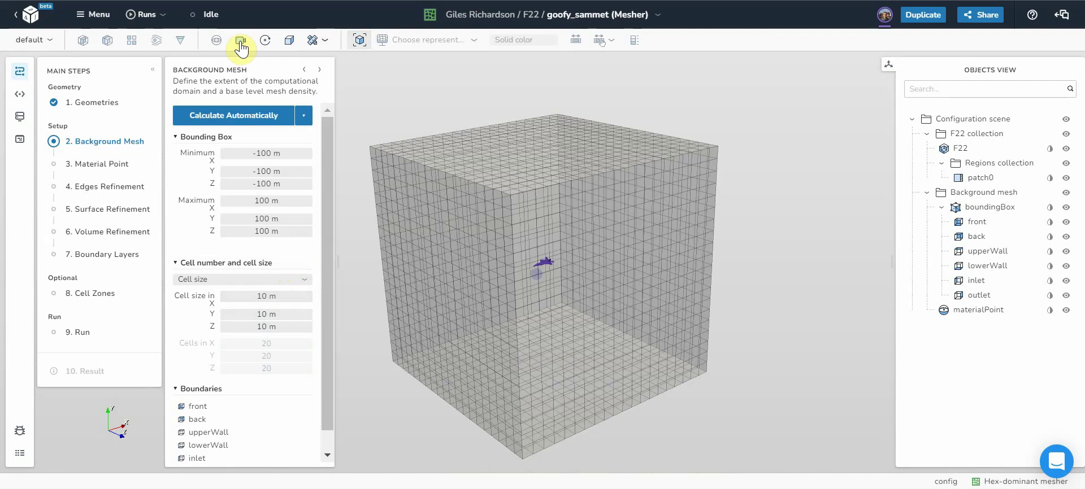
{"action": "left_click", "coordinate": [240, 40]}
{"action": "left_click", "coordinate": [583, 146]}
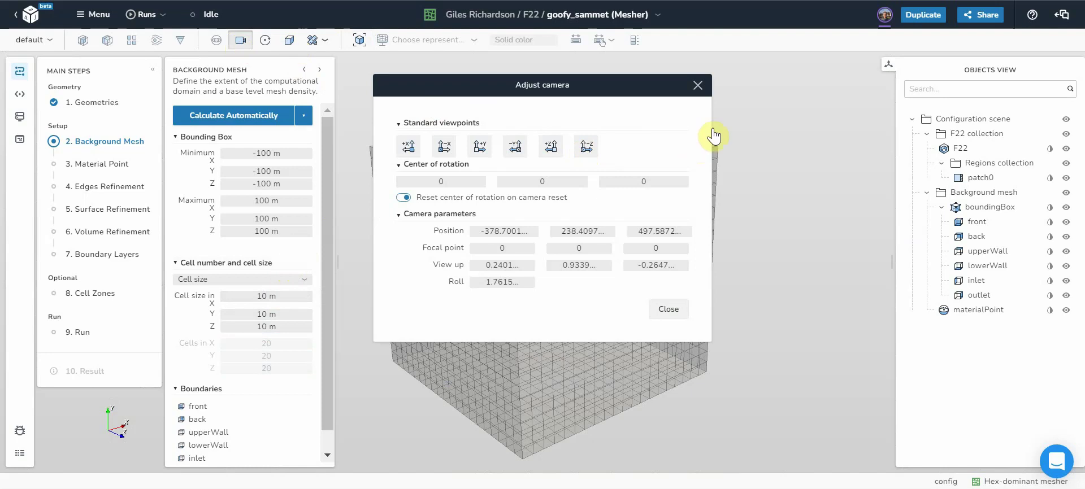
{"action": "left_click", "coordinate": [698, 87]}
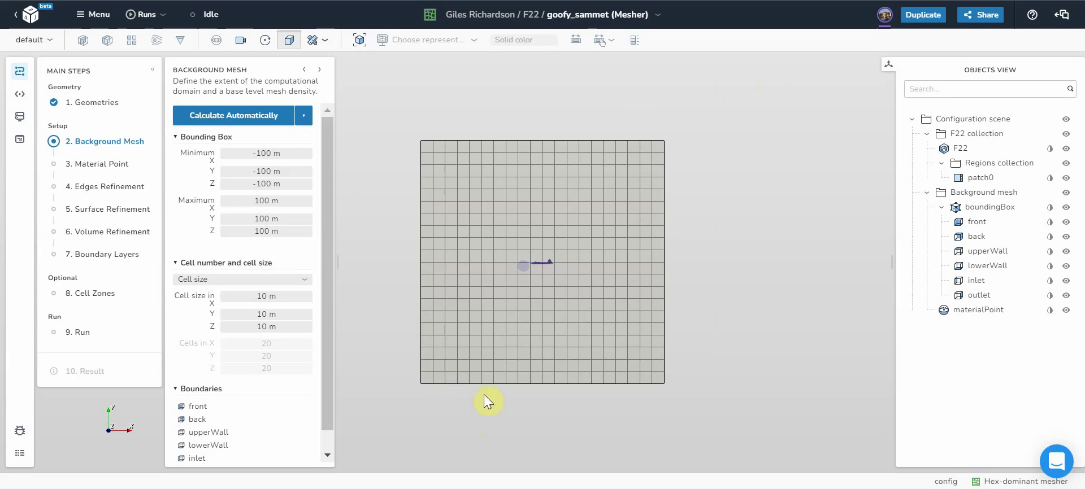
{"action": "left_click", "coordinate": [92, 165]}
Step: Place the material point at X 0, Y 10, Z 0 m, then go to Edges Refinement
{"action": "left_click", "coordinate": [252, 168]}
{"action": "type", "text": "0"}
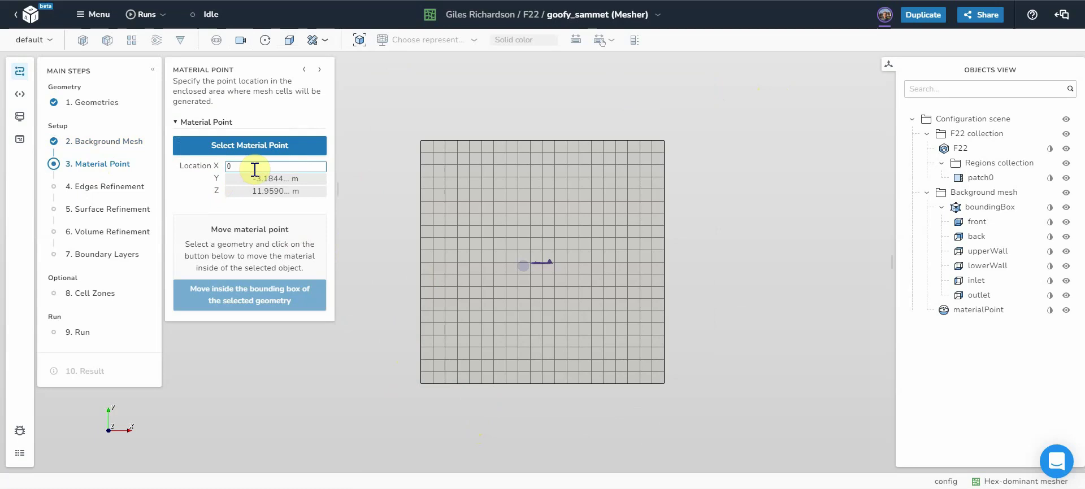
{"action": "key", "text": "Tab"}
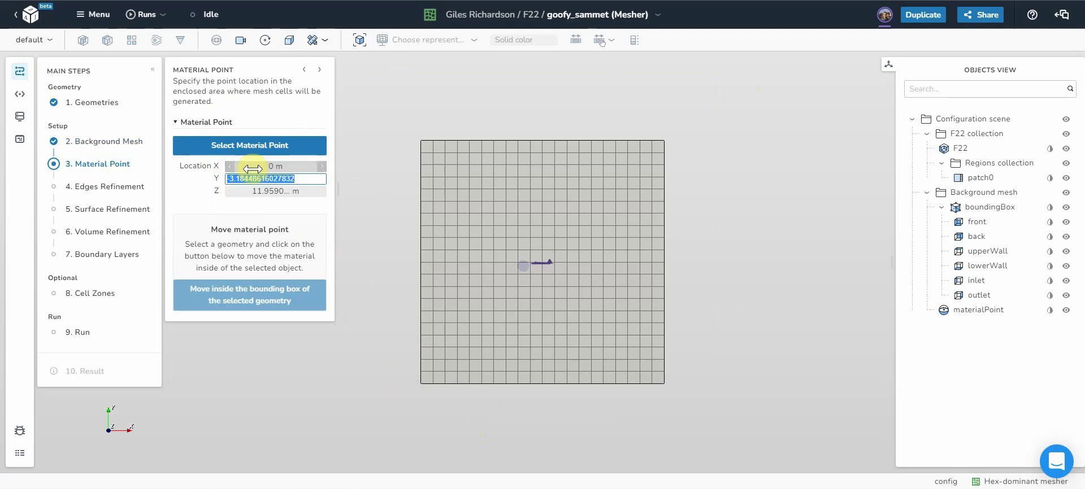
{"action": "type", "text": "10"}
{"action": "key", "text": "Tab"}
{"action": "type", "text": "0"}
{"action": "key", "text": "Return"}
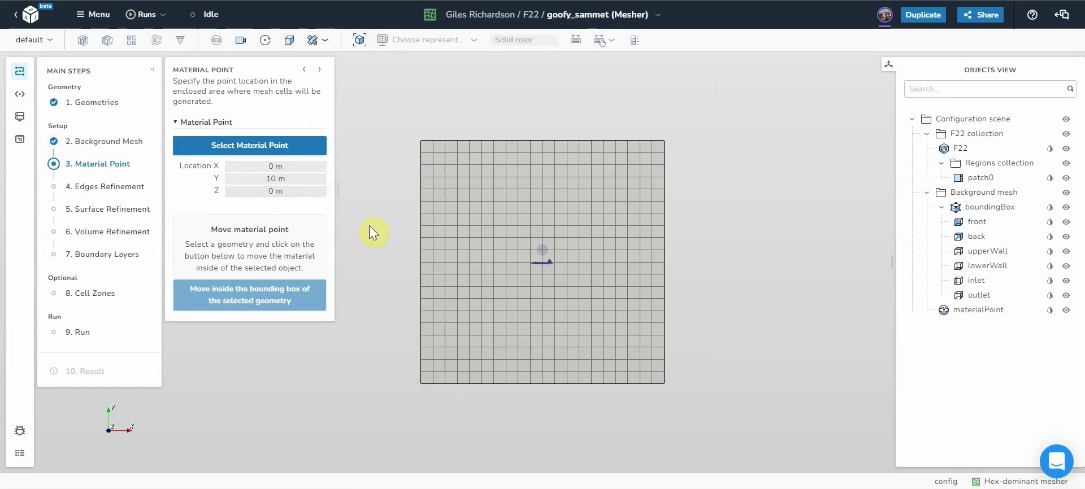
{"action": "left_click", "coordinate": [86, 188]}
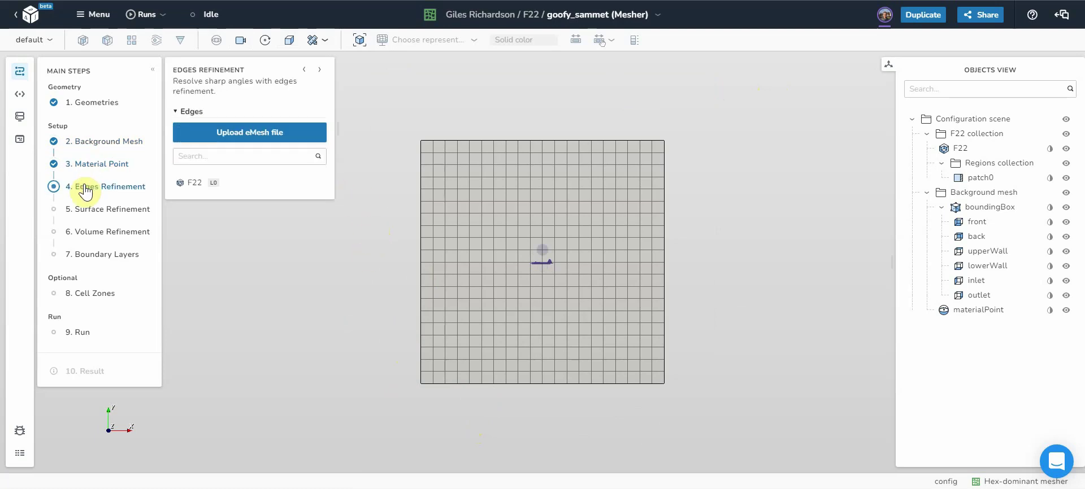
Step: Add F22 to edge refinement and set its level to 7
{"action": "left_click", "coordinate": [192, 186]}
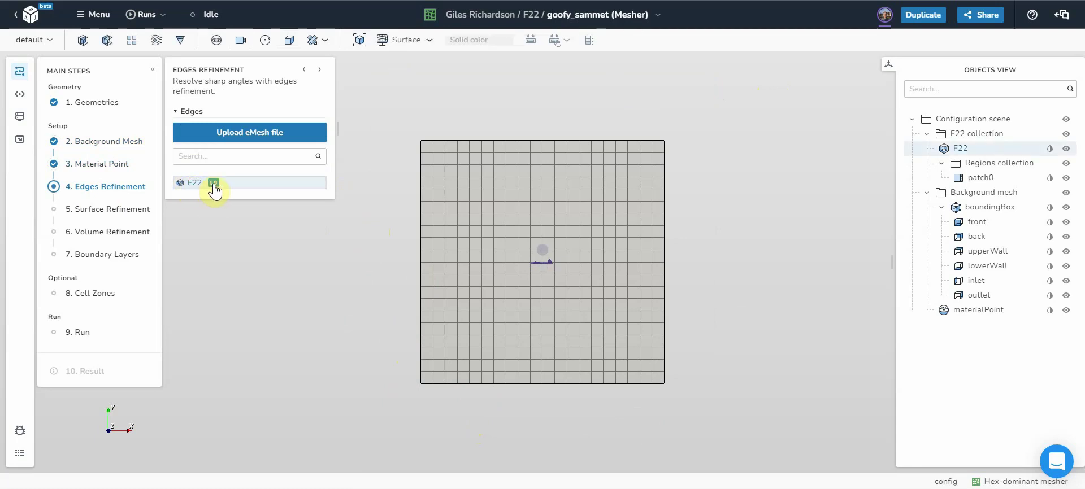
{"action": "left_click", "coordinate": [212, 189]}
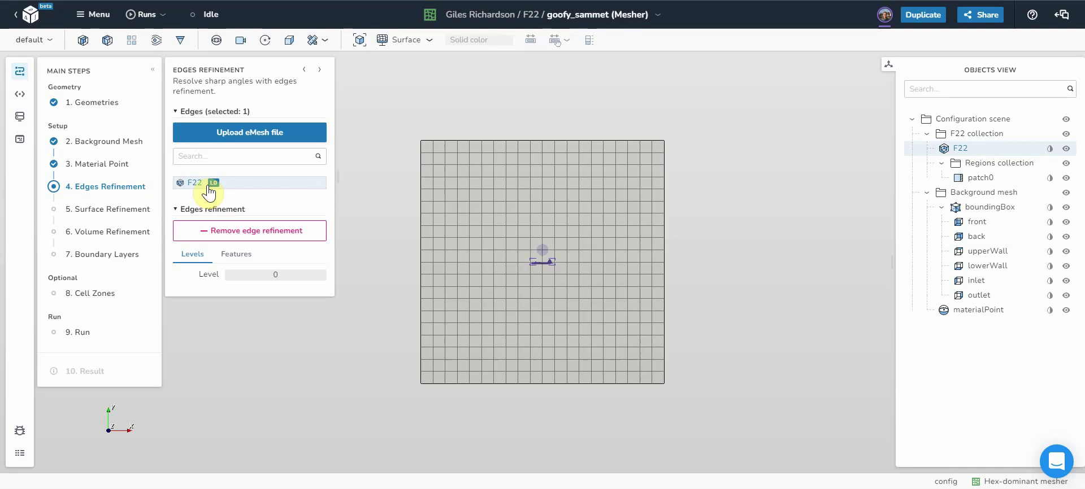
{"action": "left_click", "coordinate": [274, 276]}
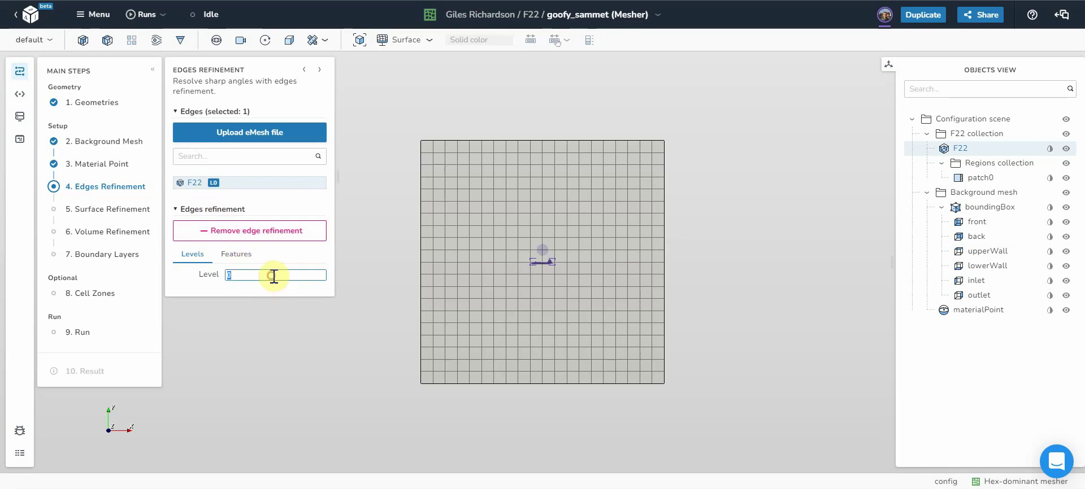
{"action": "type", "text": "7"}
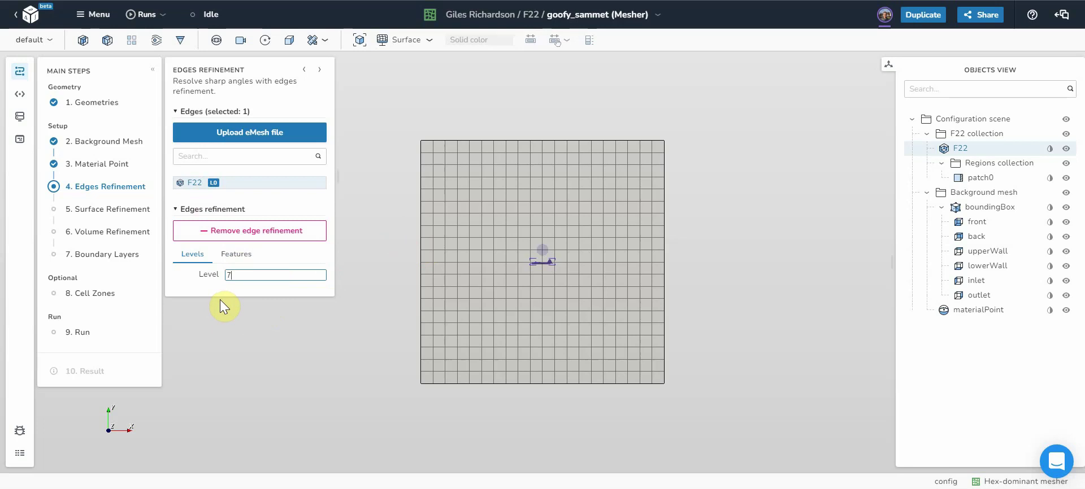
Step: Give F22 surface refinement min level 5 and max level 7, then go to Volume Refinement
{"action": "left_click", "coordinate": [82, 211]}
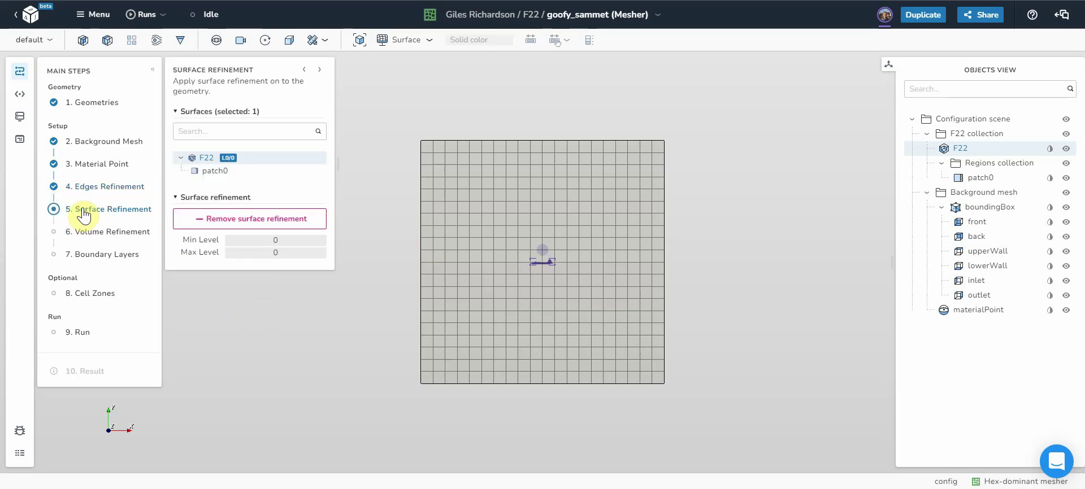
{"action": "left_click", "coordinate": [274, 240]}
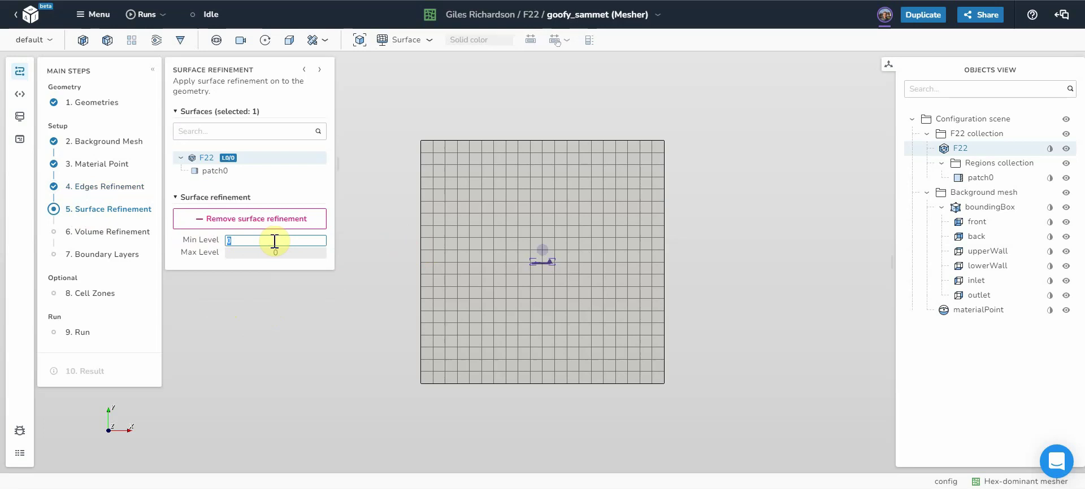
{"action": "type", "text": "5"}
{"action": "key", "text": "Return"}
{"action": "left_click", "coordinate": [270, 253]}
{"action": "type", "text": "7"}
{"action": "left_click", "coordinate": [270, 285]}
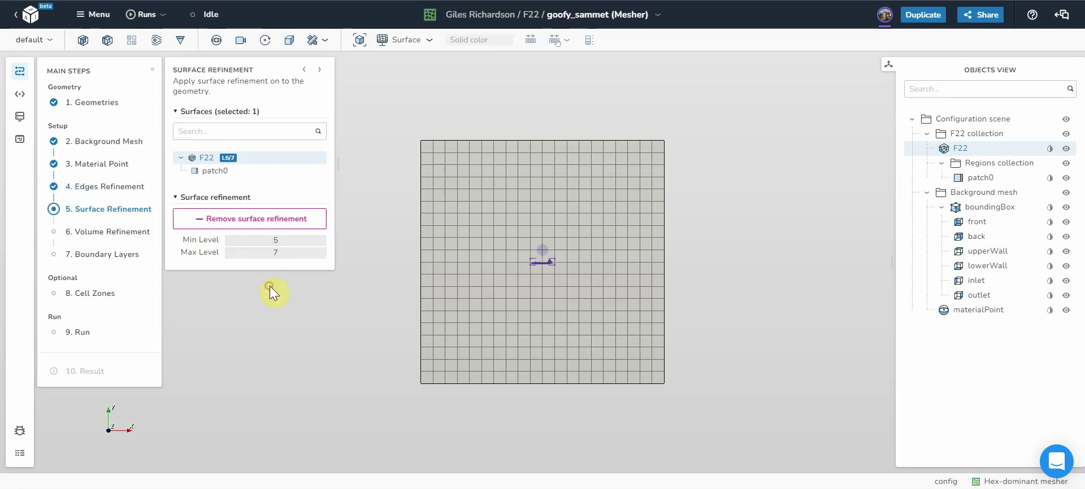
{"action": "left_click", "coordinate": [226, 301]}
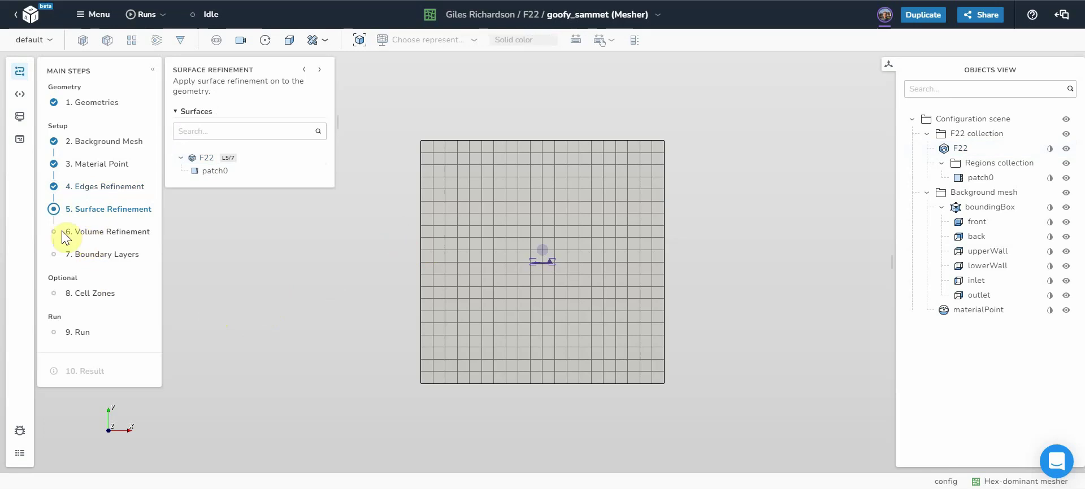
{"action": "left_click", "coordinate": [83, 233]}
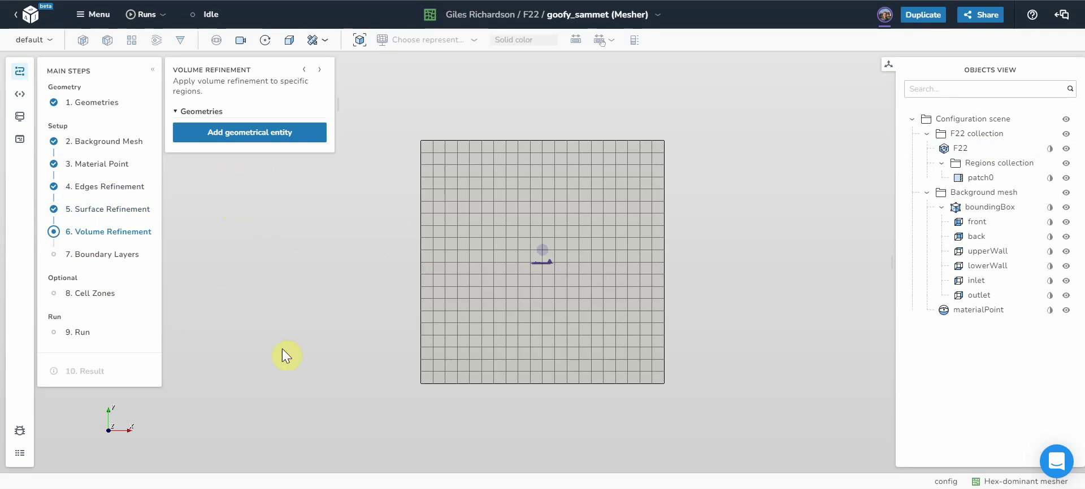
Step: Pass through Boundary Layers unchanged to reach the Cell Zones step
{"action": "left_click", "coordinate": [88, 255]}
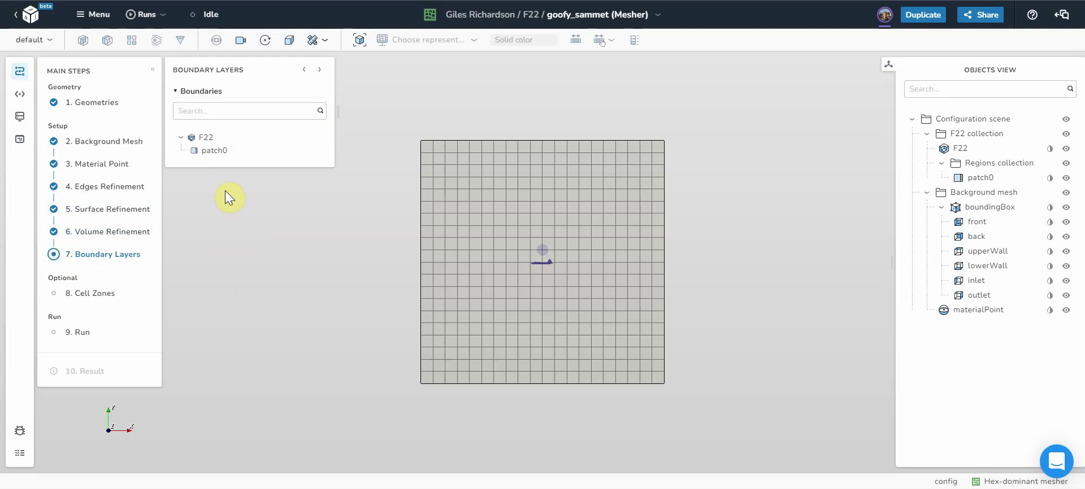
{"action": "left_click", "coordinate": [87, 293]}
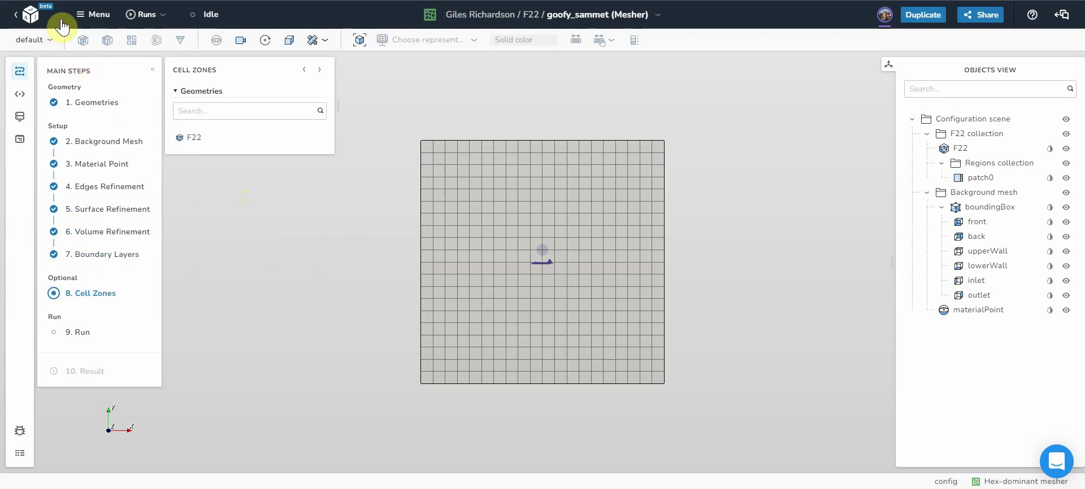
Step: Set Cells Between Levels to 8 in the advanced Refinements options
{"action": "left_click", "coordinate": [92, 16]}
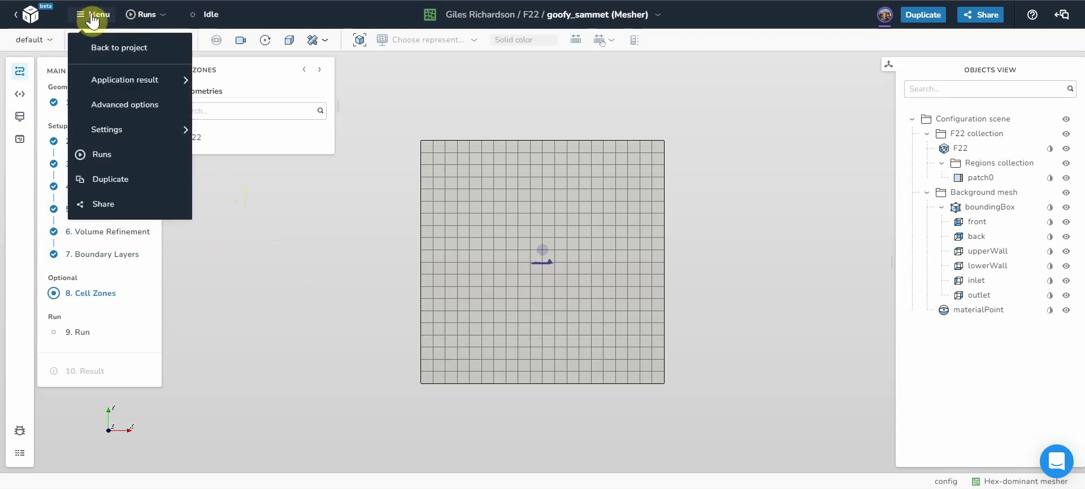
{"action": "left_click", "coordinate": [116, 105]}
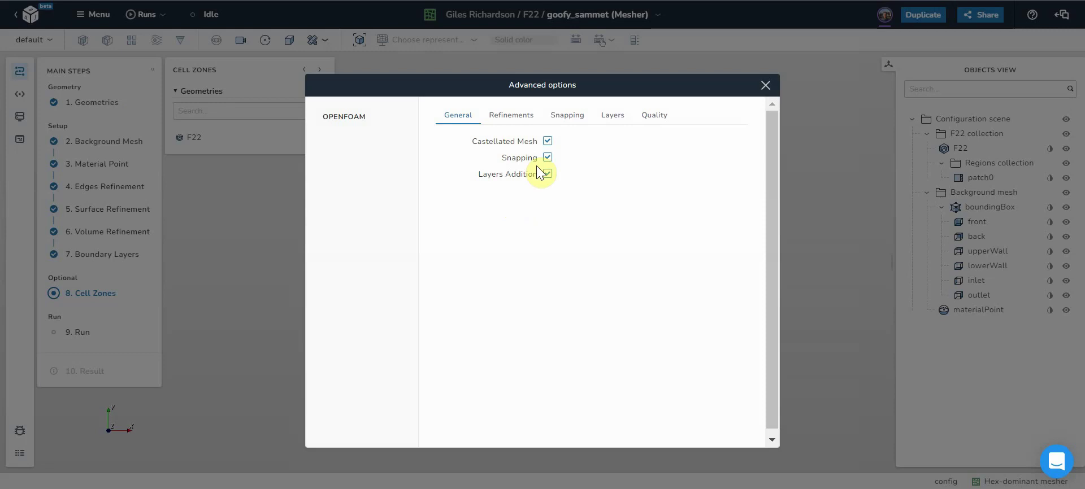
{"action": "left_click", "coordinate": [509, 120]}
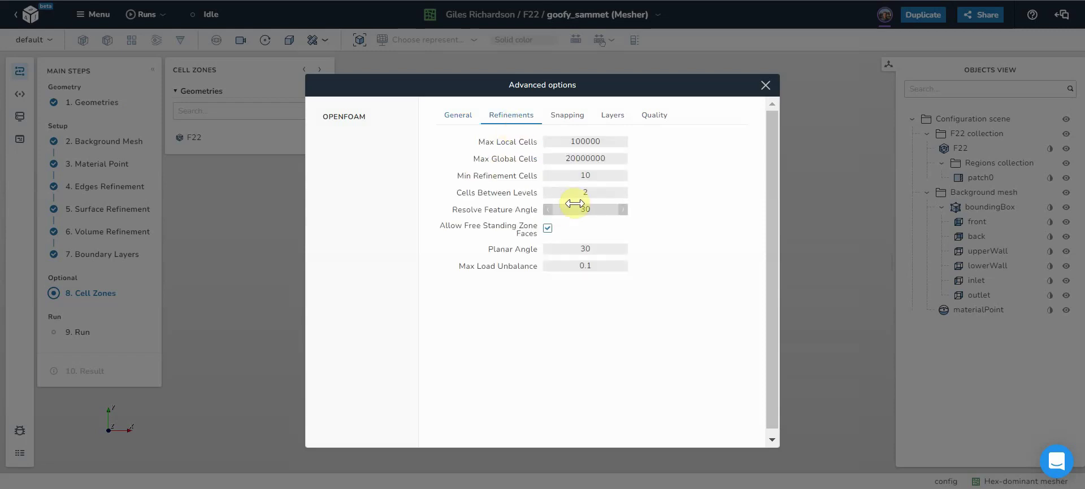
{"action": "left_click", "coordinate": [601, 193]}
{"action": "type", "text": "8"}
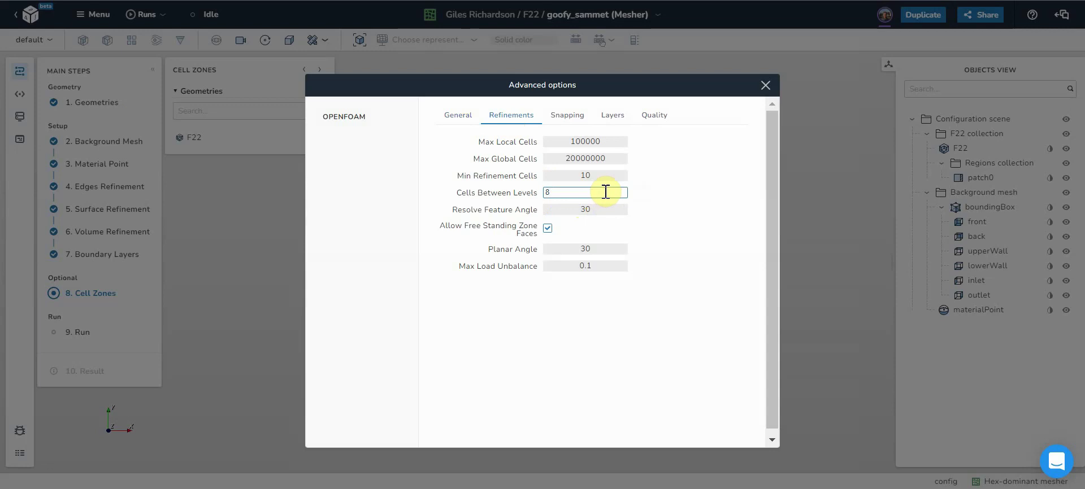
{"action": "left_click", "coordinate": [718, 139]}
{"action": "left_click", "coordinate": [765, 88]}
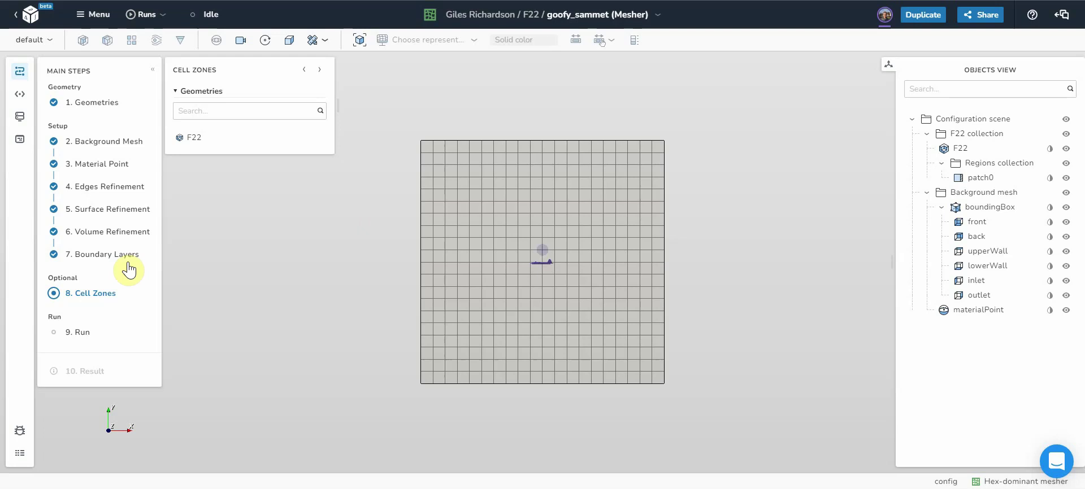
Step: Start the meshing run on a single 8-CPU dh1_8x machine
{"action": "left_click", "coordinate": [80, 336]}
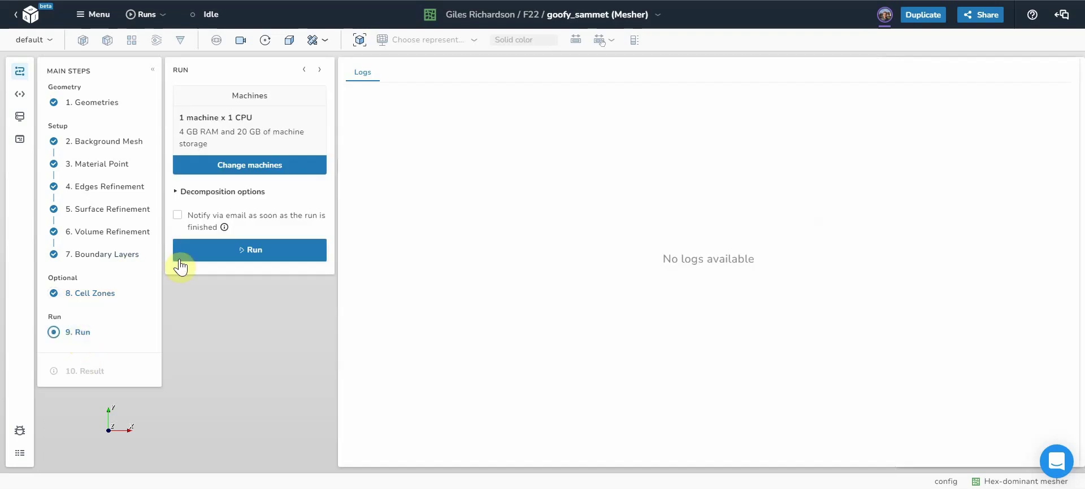
{"action": "left_click", "coordinate": [240, 170]}
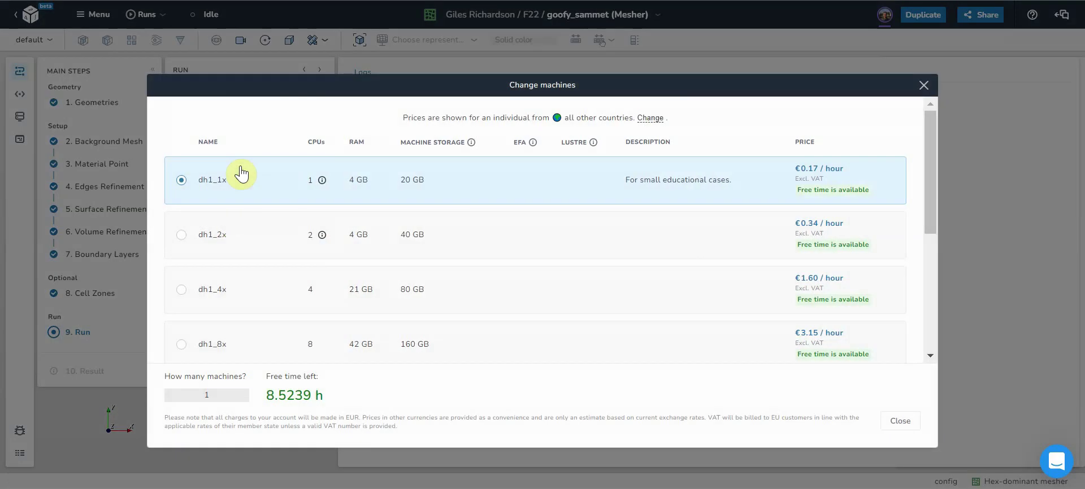
{"action": "left_click", "coordinate": [181, 345]}
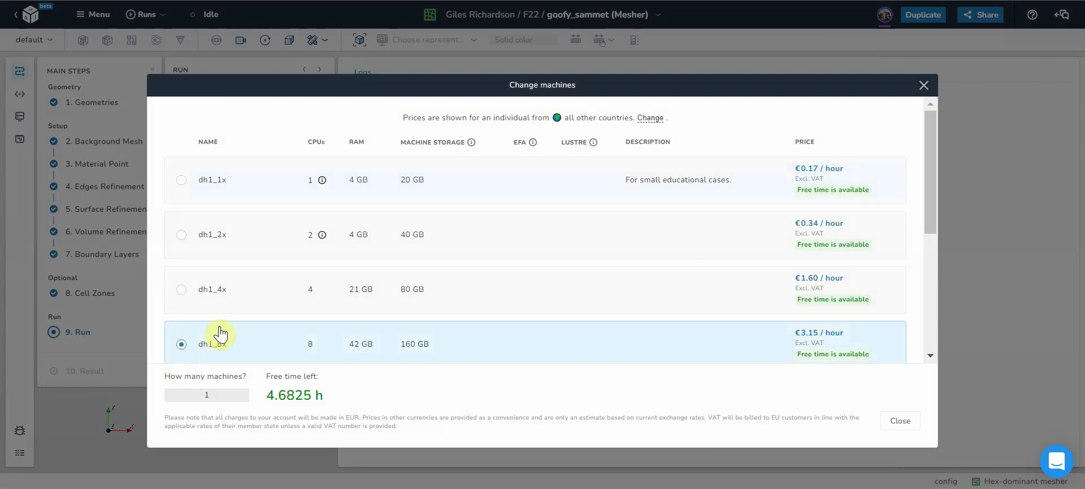
{"action": "left_click", "coordinate": [897, 426]}
{"action": "left_click", "coordinate": [234, 251]}
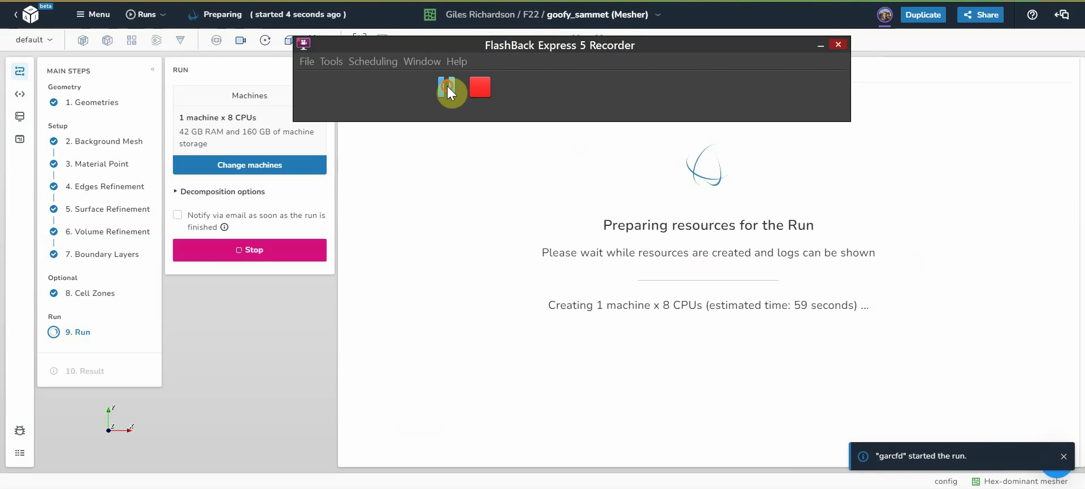
{"action": "left_click", "coordinate": [446, 87]}
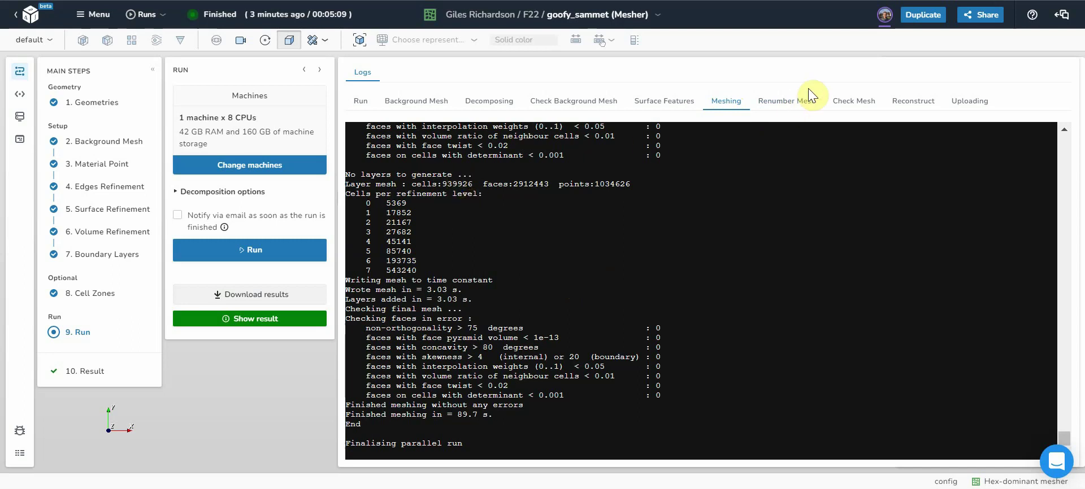
Step: View the Renumber Mesh log, then the Check Mesh log showing 3 highly skewed faces
{"action": "left_click", "coordinate": [775, 101]}
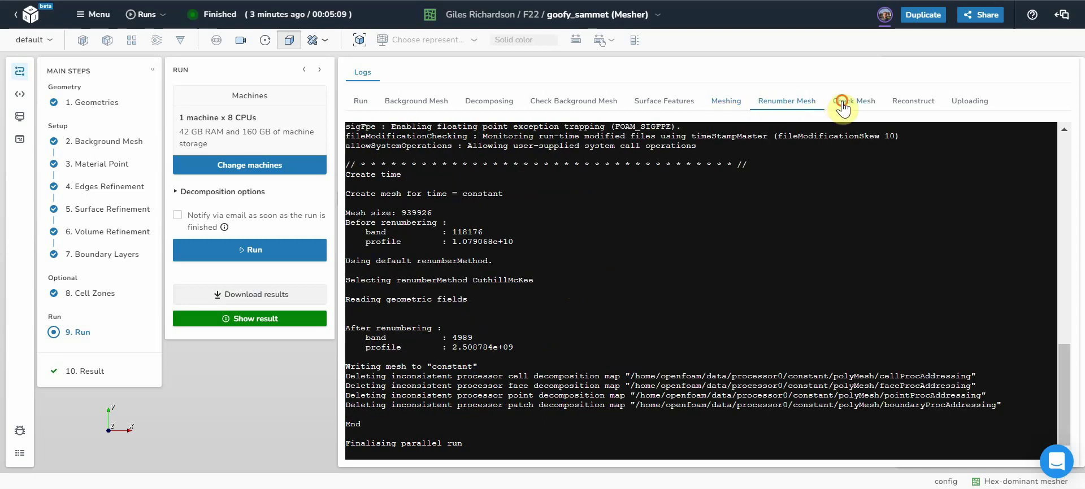
{"action": "left_click", "coordinate": [843, 105]}
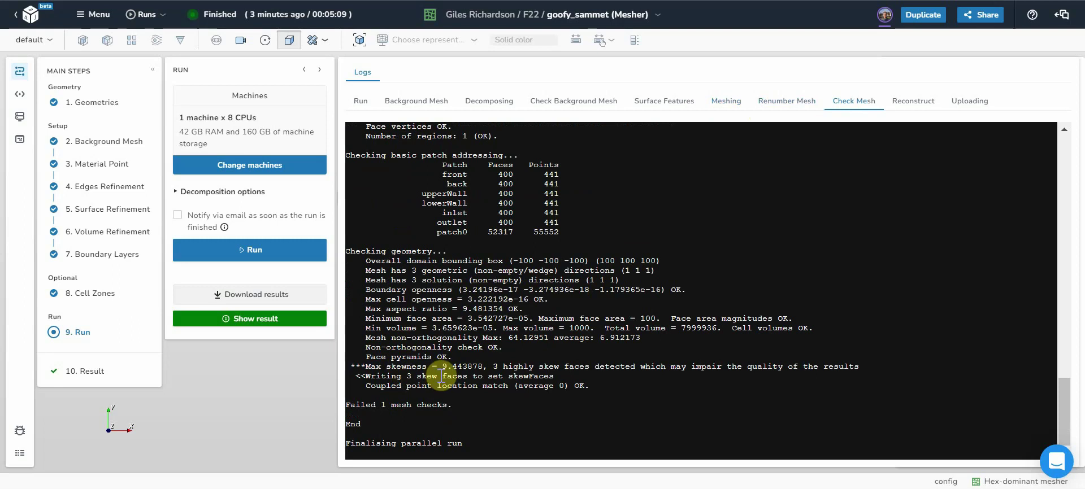
Step: Open the meshing result, hide internalMesh and make the patch0 aircraft surface visible
{"action": "left_click", "coordinate": [93, 374]}
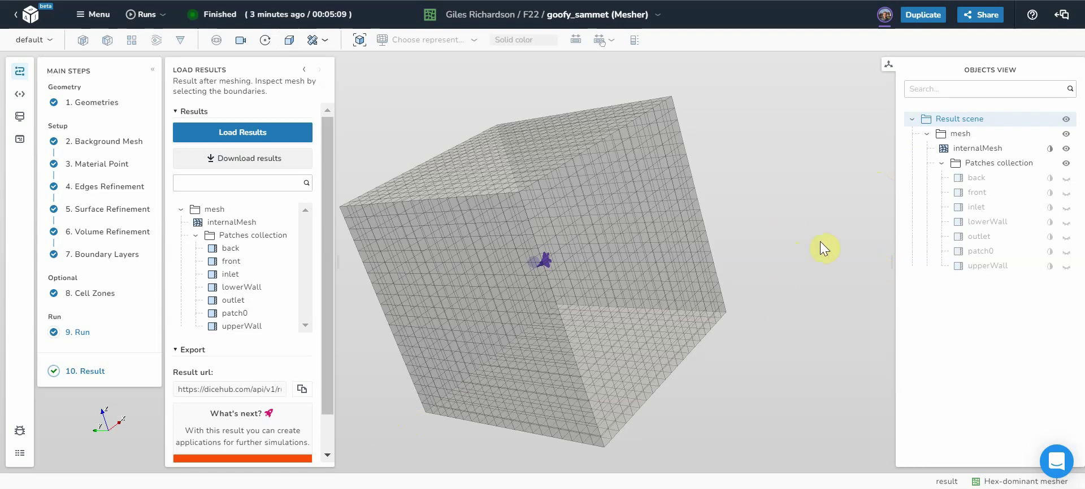
{"action": "left_click", "coordinate": [1066, 149]}
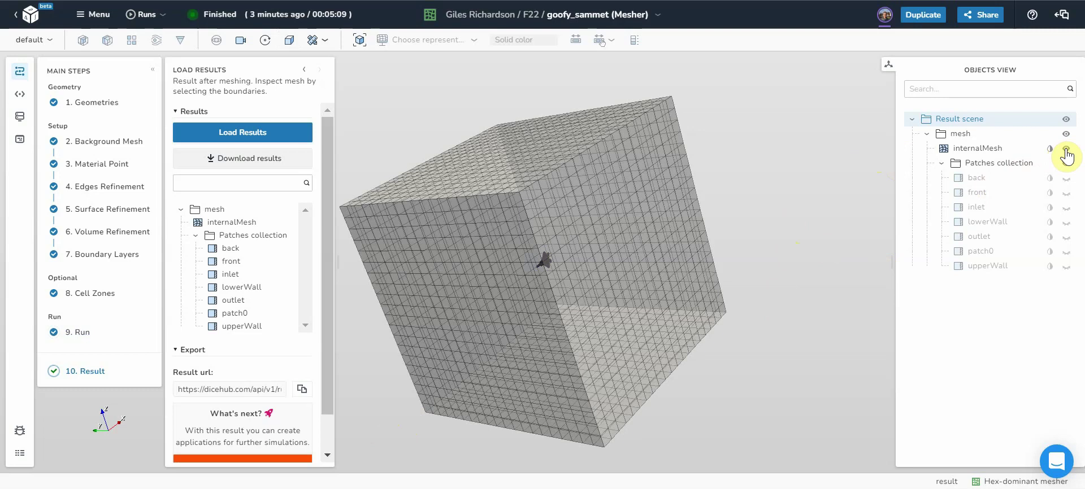
{"action": "left_click", "coordinate": [1066, 150]}
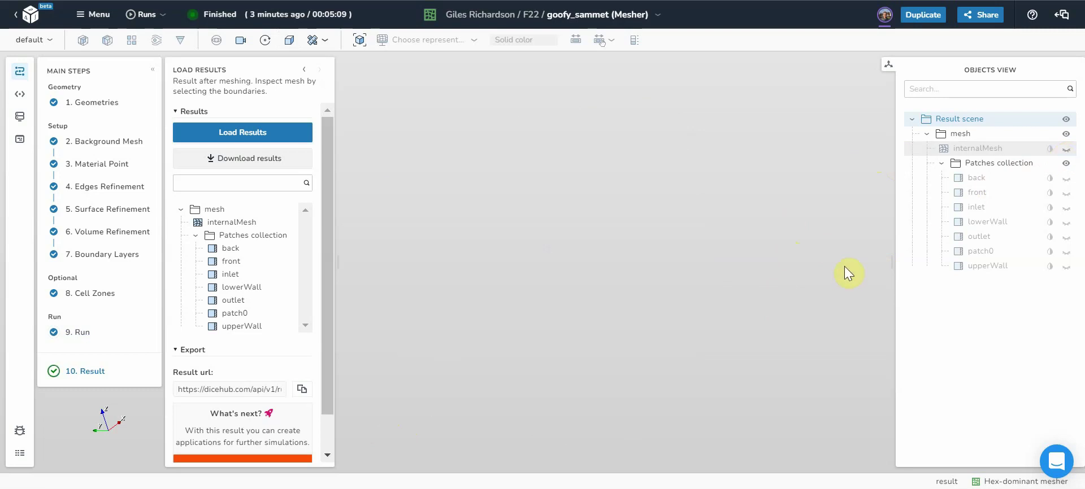
{"action": "left_click", "coordinate": [1067, 252]}
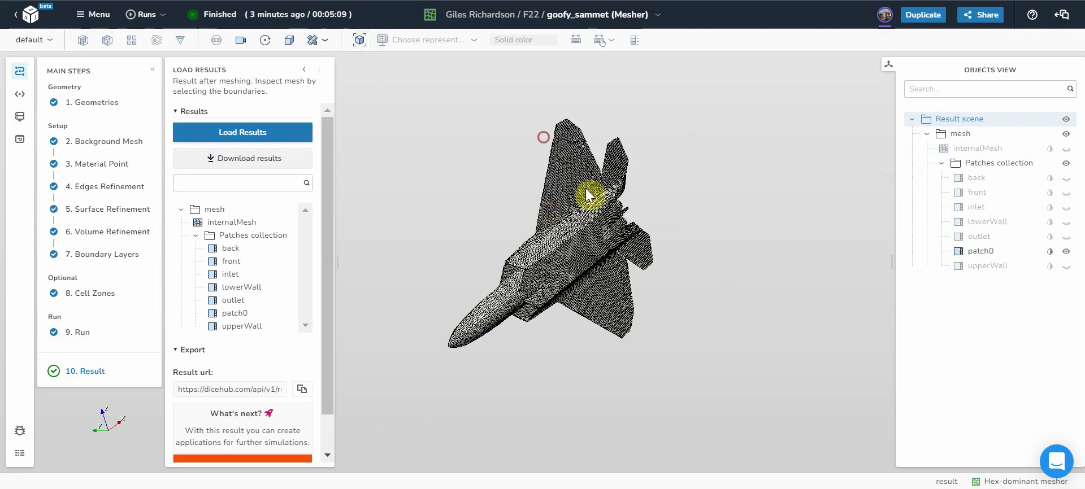
Step: Orbit and zoom in on the F22 patch0 surface mesh to inspect its cells
{"action": "left_click_drag", "start_coordinate": [690, 328], "coordinate": [554, 273]}
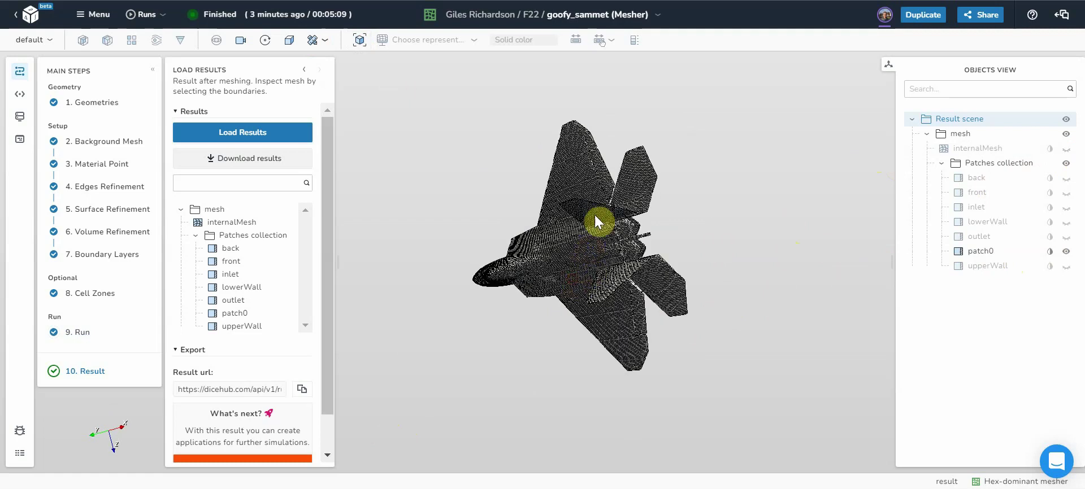
{"action": "left_click_drag", "start_coordinate": [660, 151], "coordinate": [605, 206]}
{"action": "left_click_drag", "start_coordinate": [582, 268], "coordinate": [610, 257]}
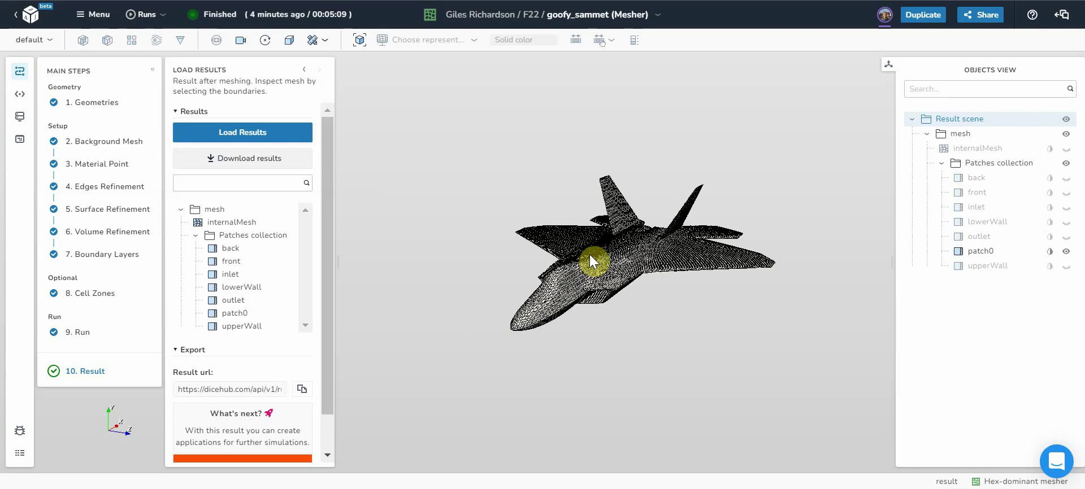
{"action": "scroll", "coordinate": [590, 259], "scroll_direction": "up", "scroll_amount": 2}
{"action": "scroll", "coordinate": [590, 259], "scroll_direction": "up", "scroll_amount": 2}
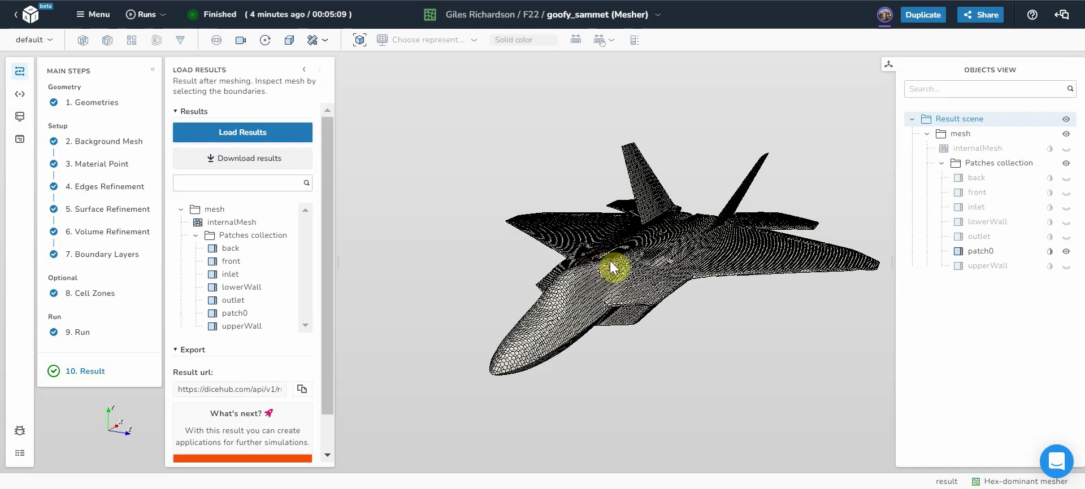
{"action": "left_click_drag", "start_coordinate": [627, 268], "coordinate": [638, 258]}
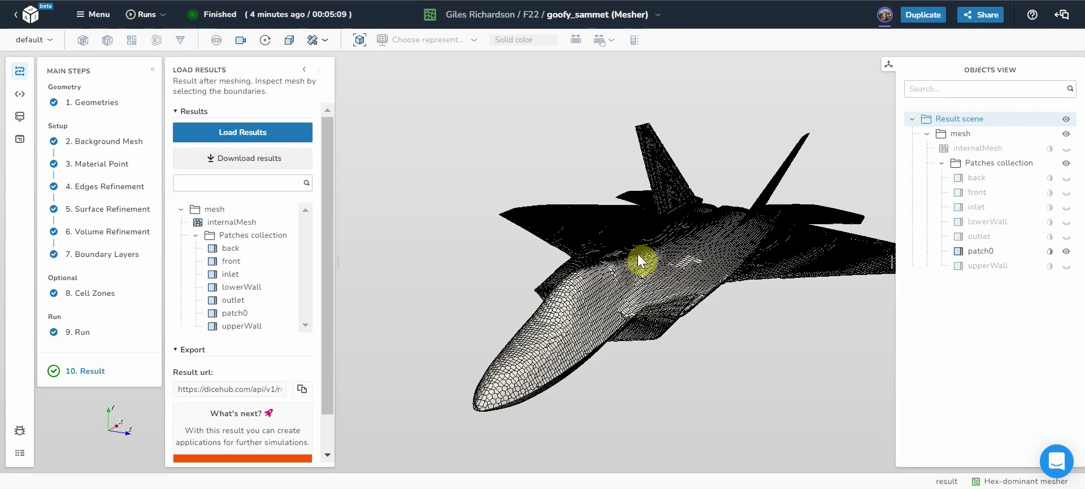
Step: Switch to parallel projection and zoom in and out over the F22 surface mesh
{"action": "left_click", "coordinate": [289, 41]}
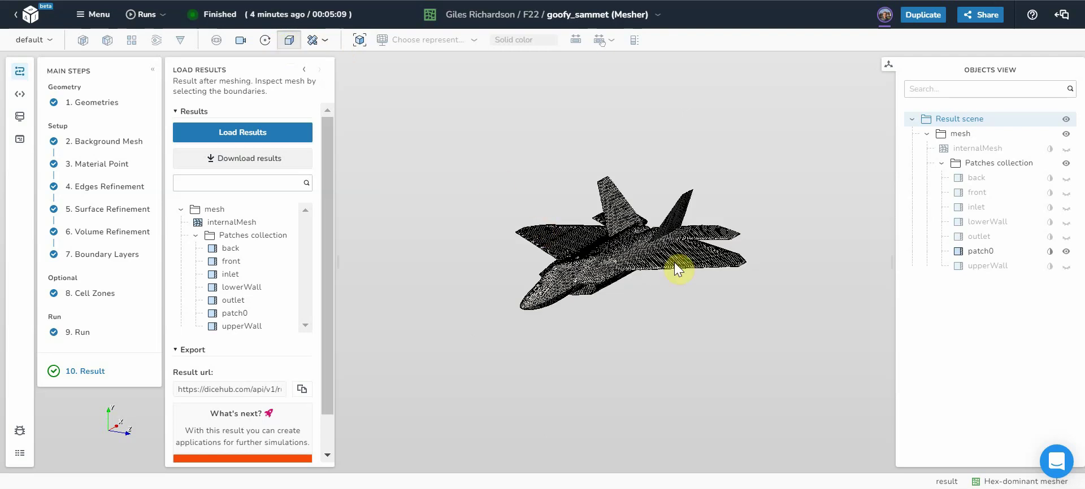
{"action": "scroll", "coordinate": [667, 257], "scroll_direction": "up", "scroll_amount": 2}
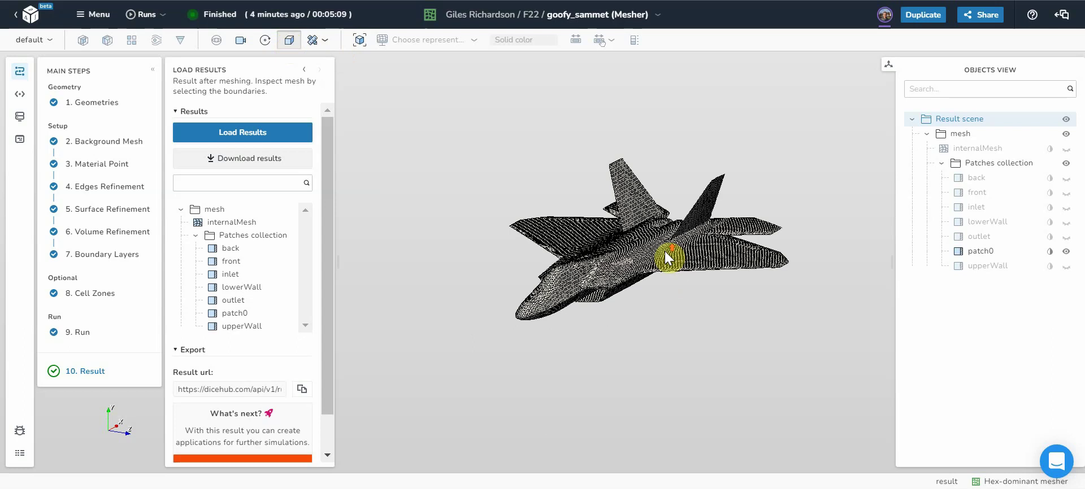
{"action": "scroll", "coordinate": [664, 255], "scroll_direction": "up", "scroll_amount": 2}
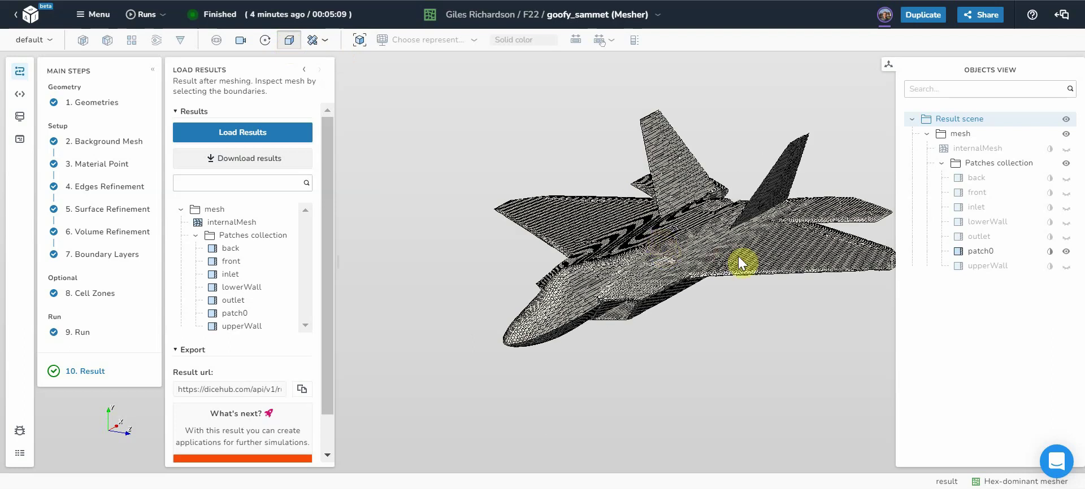
{"action": "scroll", "coordinate": [767, 263], "scroll_direction": "down", "scroll_amount": 2}
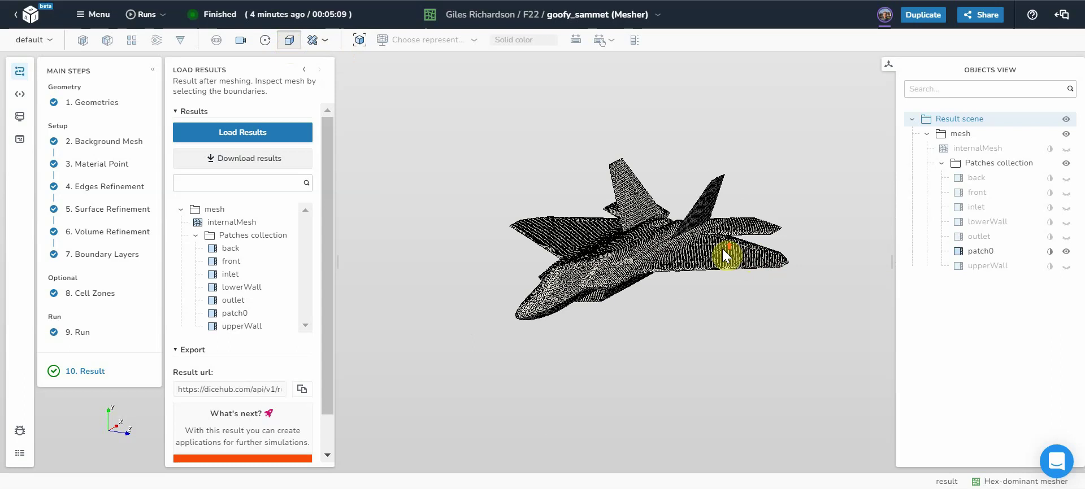
{"action": "scroll", "coordinate": [723, 249], "scroll_direction": "up", "scroll_amount": 2}
{"action": "scroll", "coordinate": [723, 248], "scroll_direction": "up", "scroll_amount": 2}
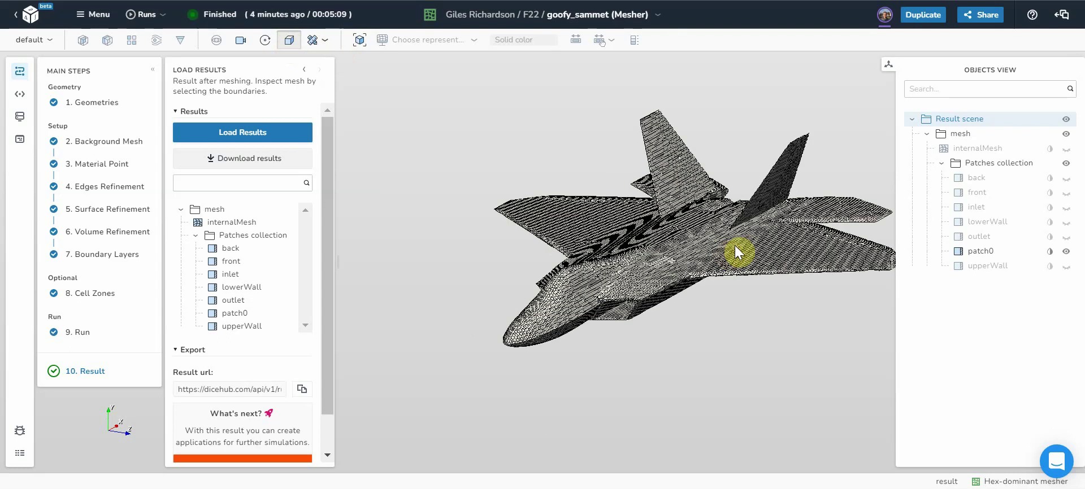
{"action": "scroll", "coordinate": [771, 256], "scroll_direction": "up", "scroll_amount": 2}
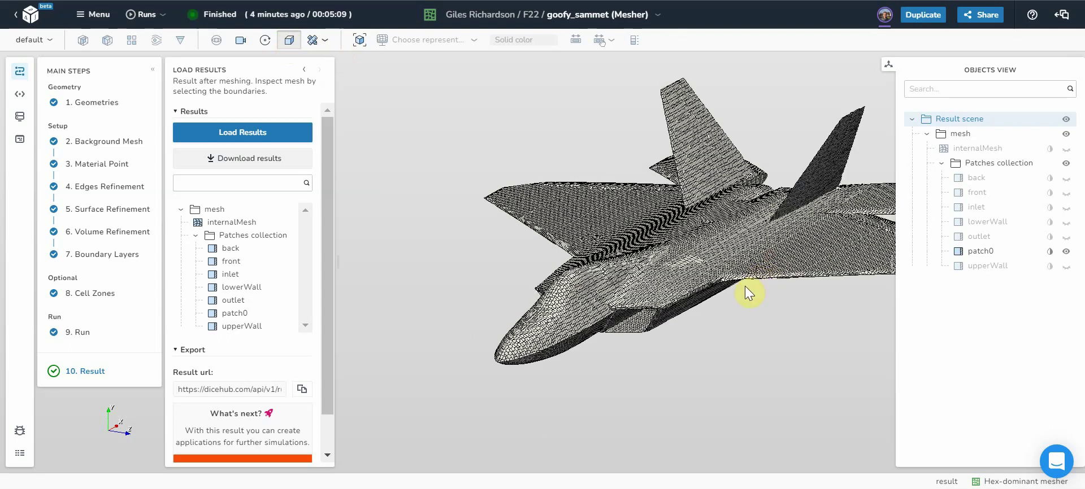
{"action": "scroll", "coordinate": [745, 286], "scroll_direction": "up", "scroll_amount": 2}
{"action": "scroll", "coordinate": [745, 286], "scroll_direction": "up", "scroll_amount": 2}
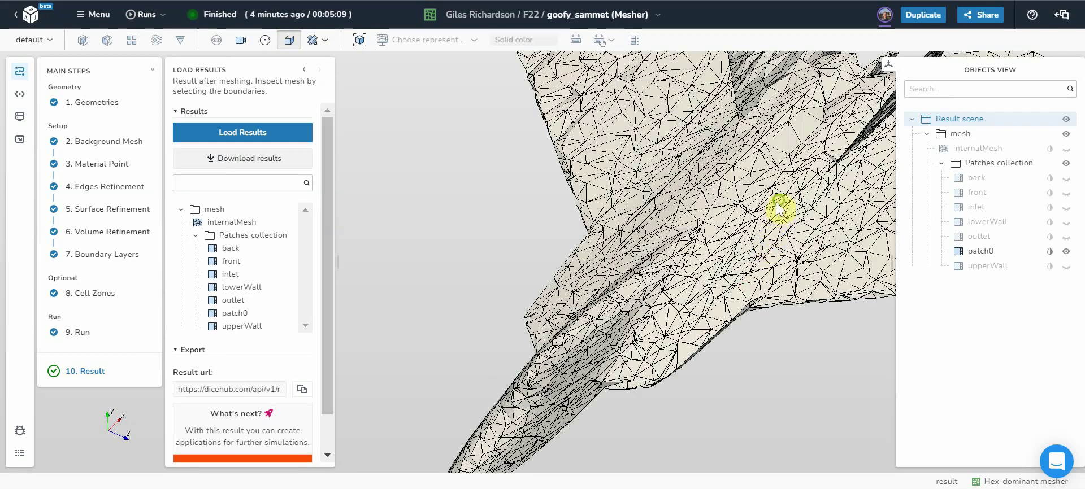
{"action": "scroll", "coordinate": [626, 240], "scroll_direction": "down", "scroll_amount": 2}
{"action": "scroll", "coordinate": [611, 238], "scroll_direction": "down", "scroll_amount": 1}
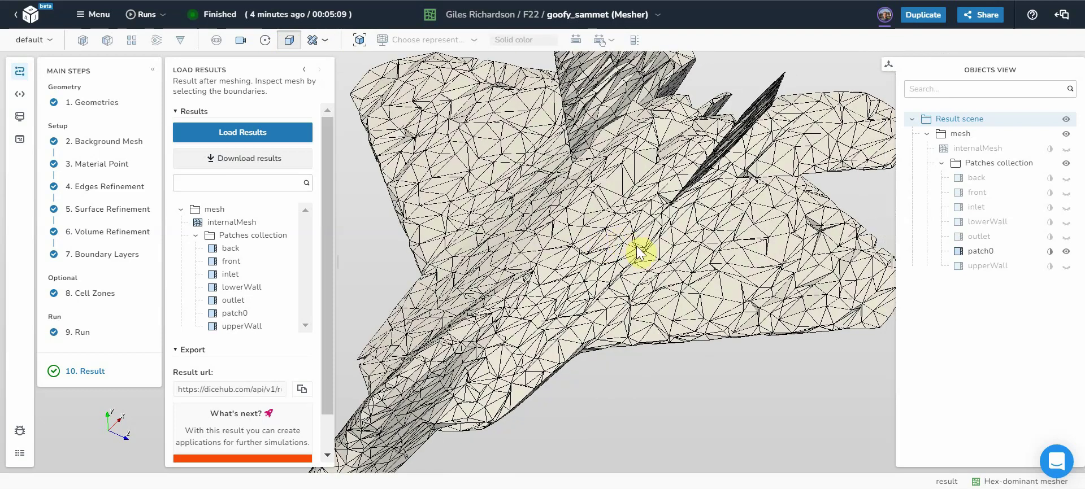
{"action": "scroll", "coordinate": [563, 295], "scroll_direction": "down", "scroll_amount": 3}
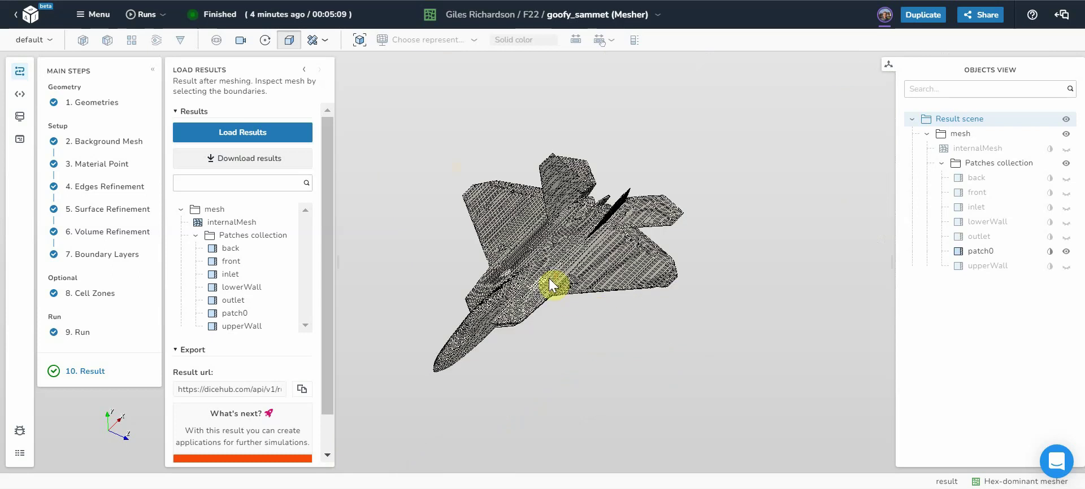
{"action": "scroll", "coordinate": [551, 282], "scroll_direction": "up", "scroll_amount": 1}
{"action": "scroll", "coordinate": [548, 278], "scroll_direction": "up", "scroll_amount": 1}
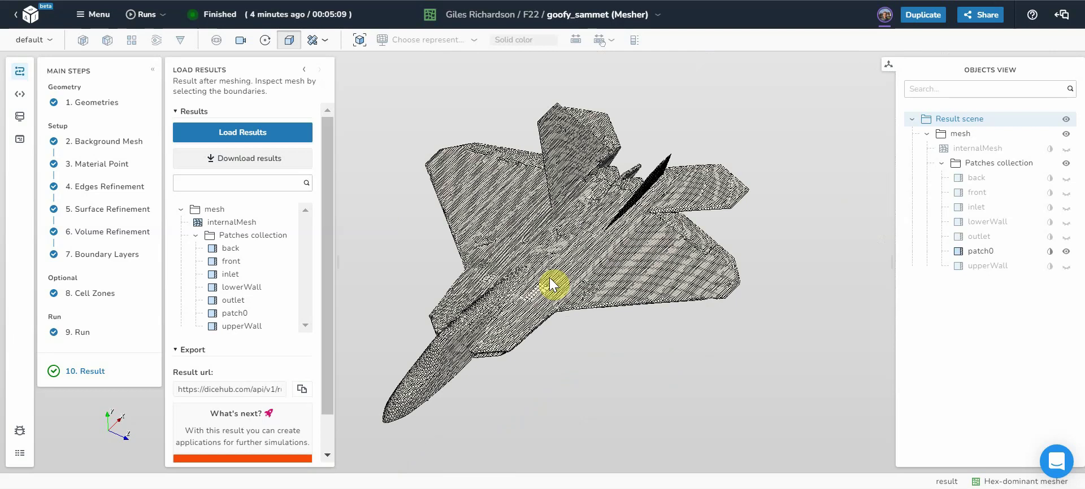
{"action": "scroll", "coordinate": [542, 294], "scroll_direction": "down", "scroll_amount": 1}
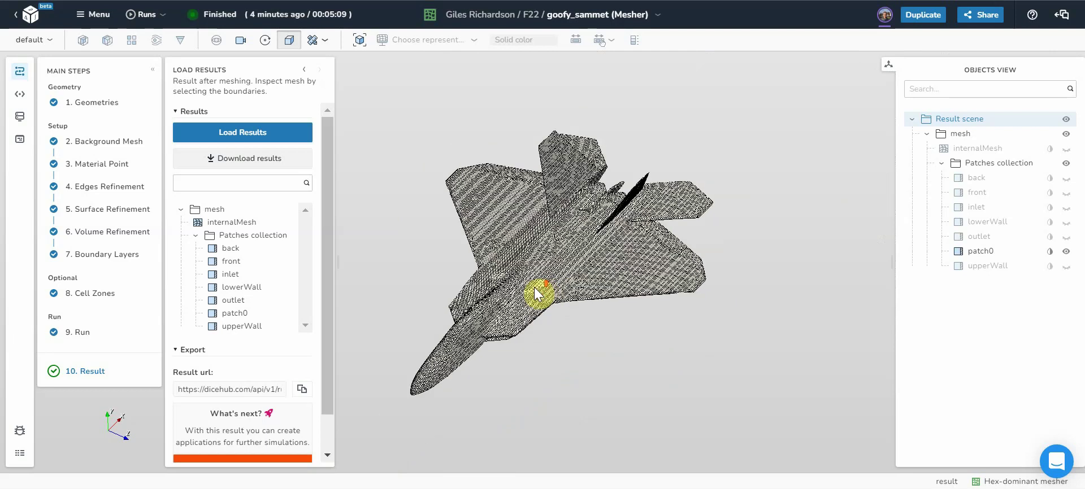
{"action": "scroll", "coordinate": [515, 307], "scroll_direction": "up", "scroll_amount": 1}
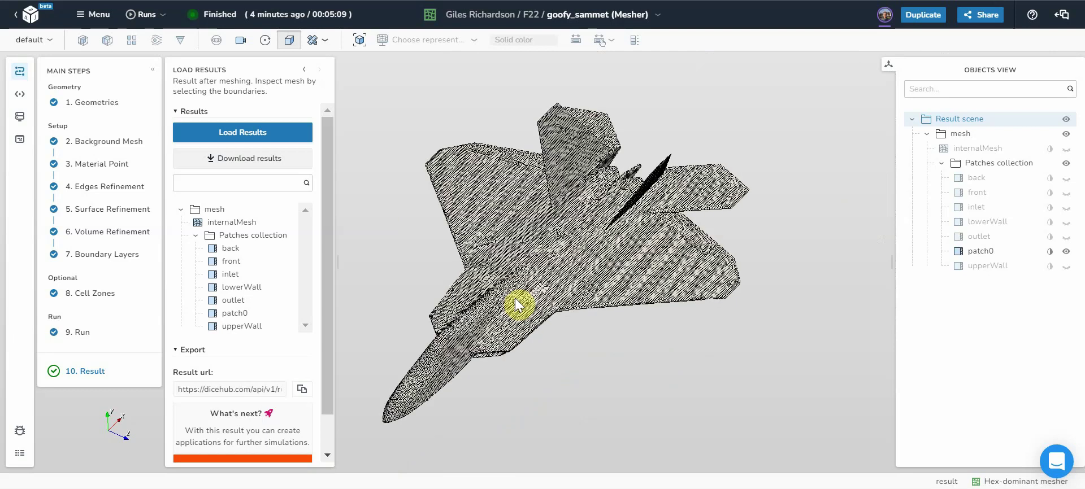
{"action": "scroll", "coordinate": [515, 305], "scroll_direction": "up", "scroll_amount": 1}
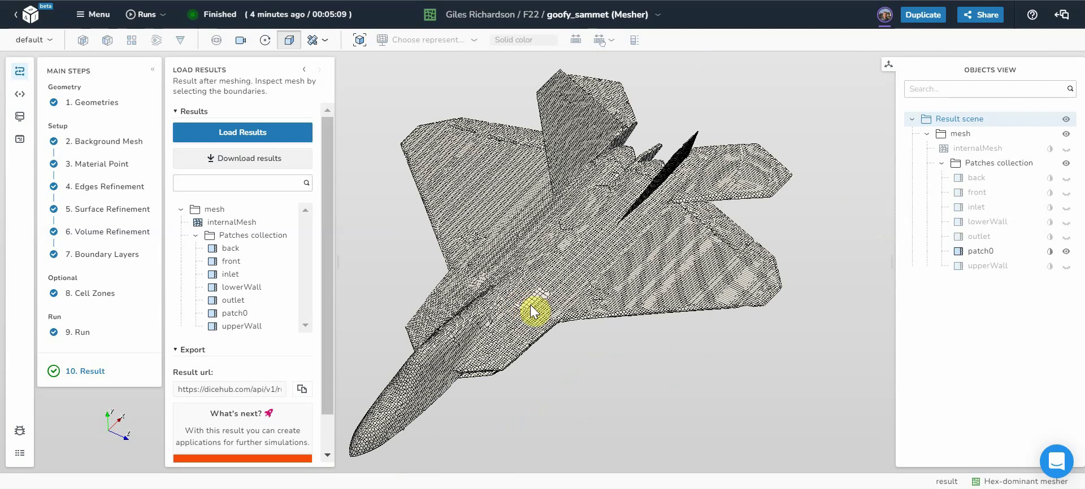
{"action": "scroll", "coordinate": [530, 305], "scroll_direction": "up", "scroll_amount": 1}
{"action": "scroll", "coordinate": [544, 307], "scroll_direction": "up", "scroll_amount": 1}
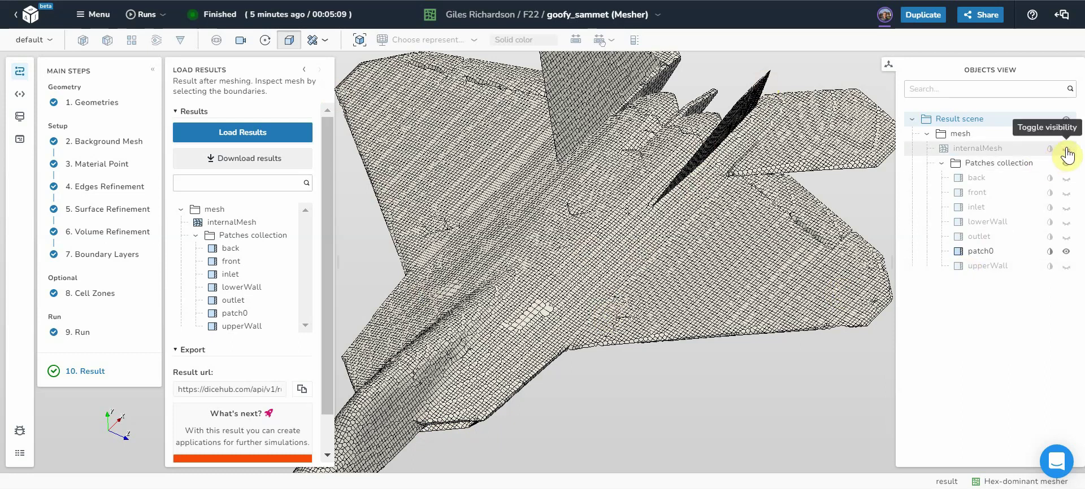
Step: Hide patch0 and add a slice filter to internalMesh with origin 0,0,0 and X normal
{"action": "left_click", "coordinate": [1066, 252]}
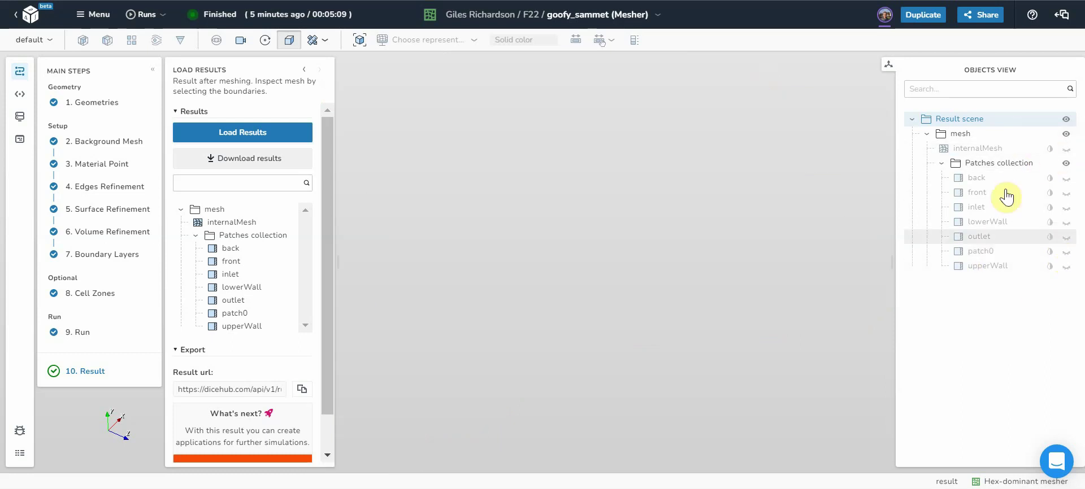
{"action": "left_click", "coordinate": [969, 150]}
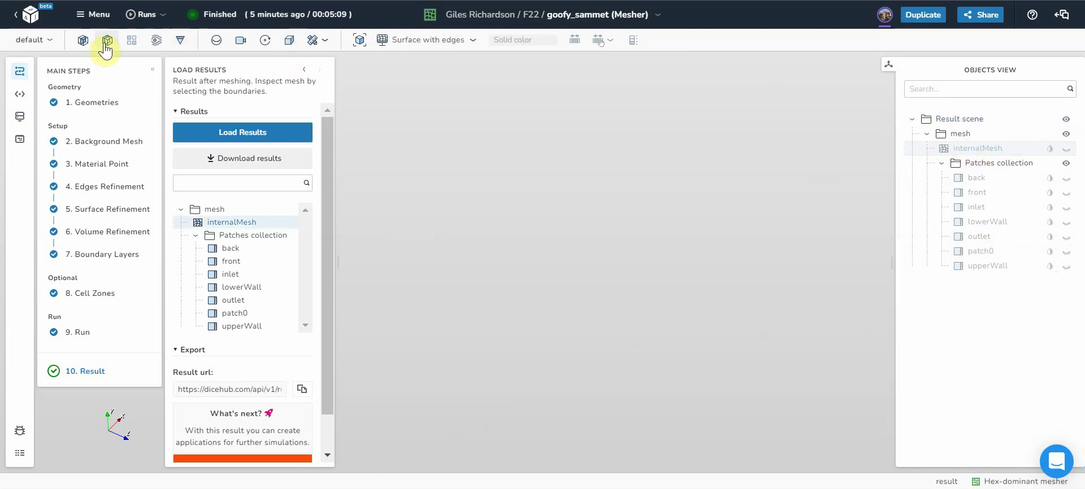
{"action": "left_click", "coordinate": [83, 40]}
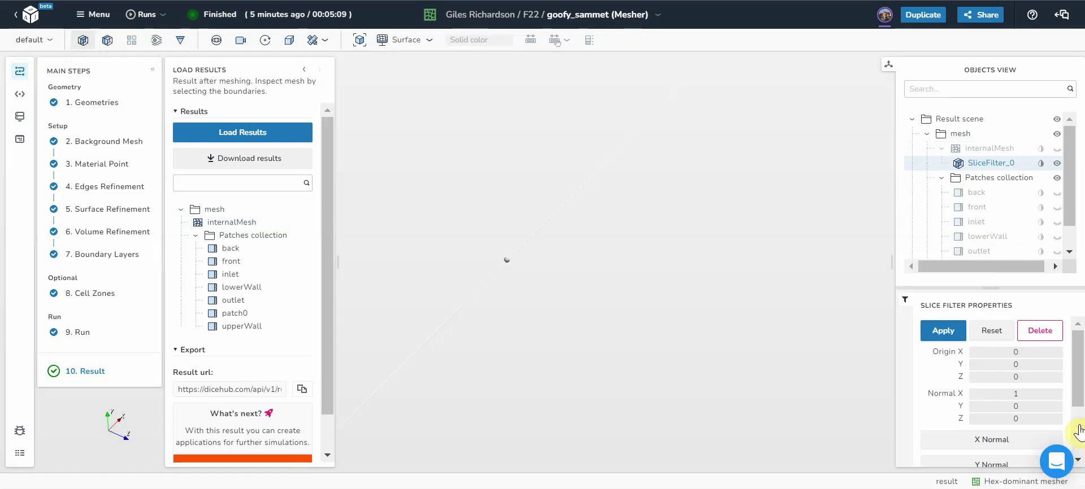
{"action": "scroll", "coordinate": [1078, 428], "scroll_direction": "down", "scroll_amount": 2}
{"action": "scroll", "coordinate": [995, 404], "scroll_direction": "down", "scroll_amount": 1}
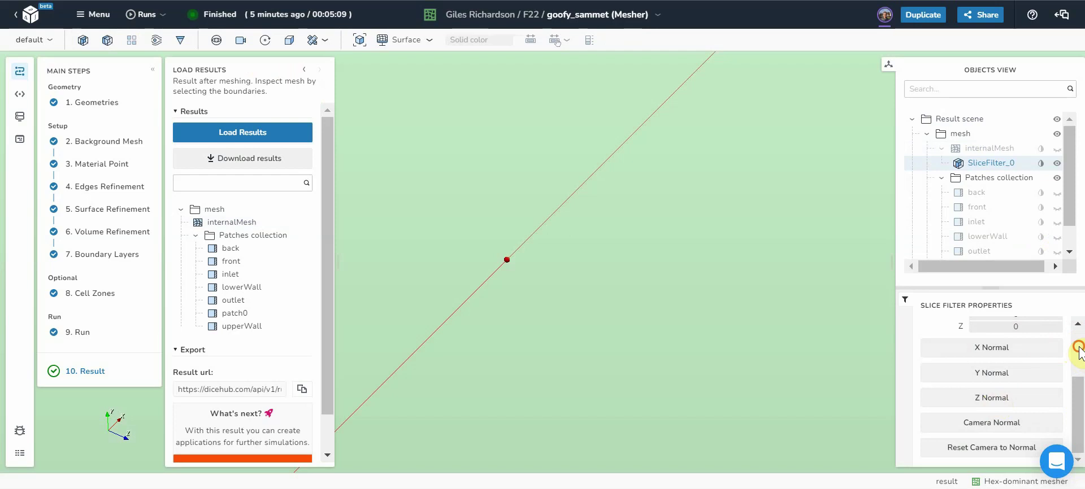
{"action": "left_click", "coordinate": [1078, 349]}
Step: Apply the slice and set the camera to look along the -Z direction
{"action": "left_click", "coordinate": [941, 332]}
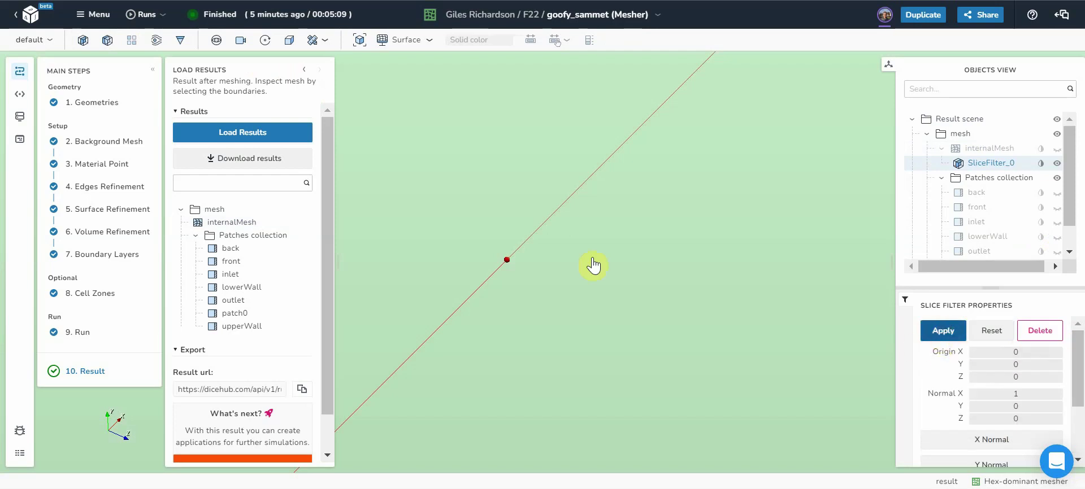
{"action": "left_click", "coordinate": [240, 41]}
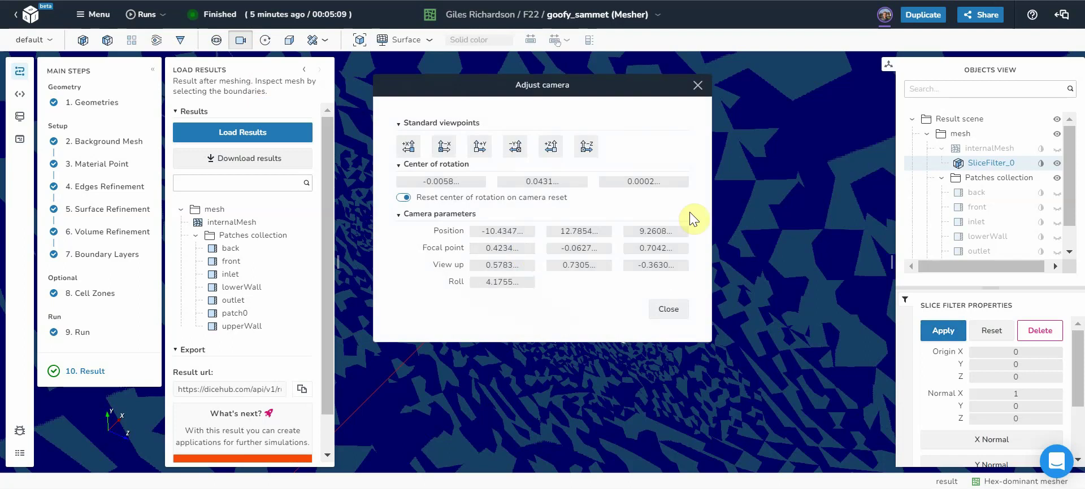
{"action": "left_click", "coordinate": [588, 147]}
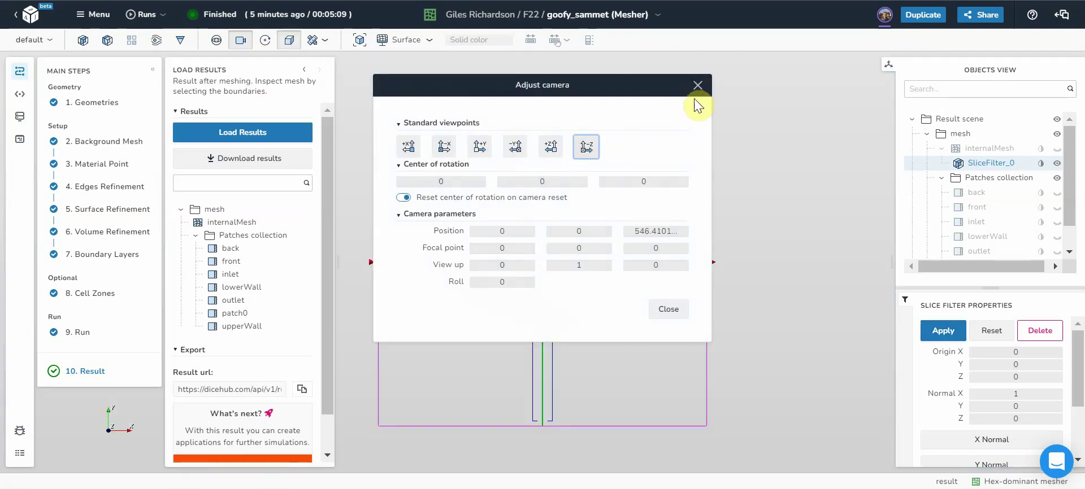
{"action": "left_click", "coordinate": [698, 85]}
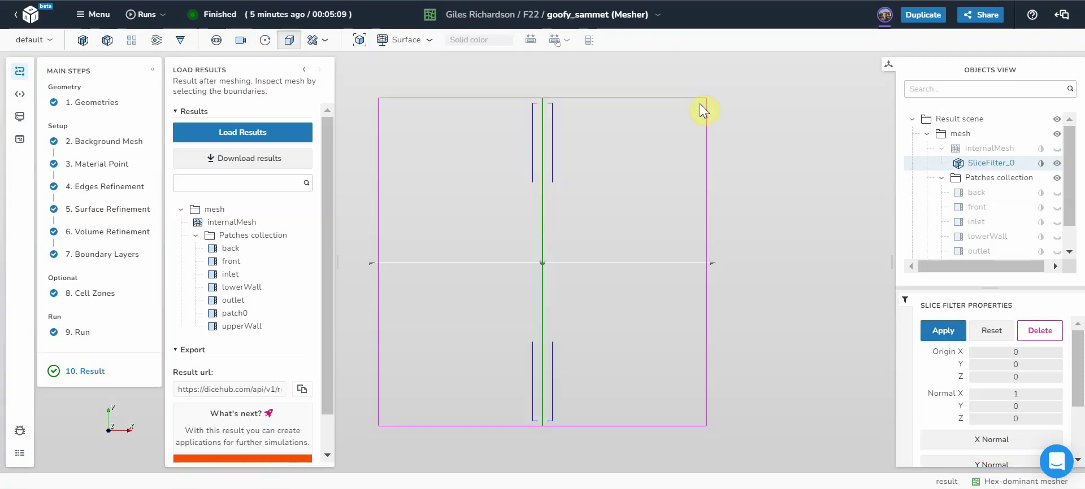
Step: Change the slice normal to Z (0,0,1) and apply it
{"action": "scroll", "coordinate": [1077, 434], "scroll_direction": "down", "scroll_amount": 3}
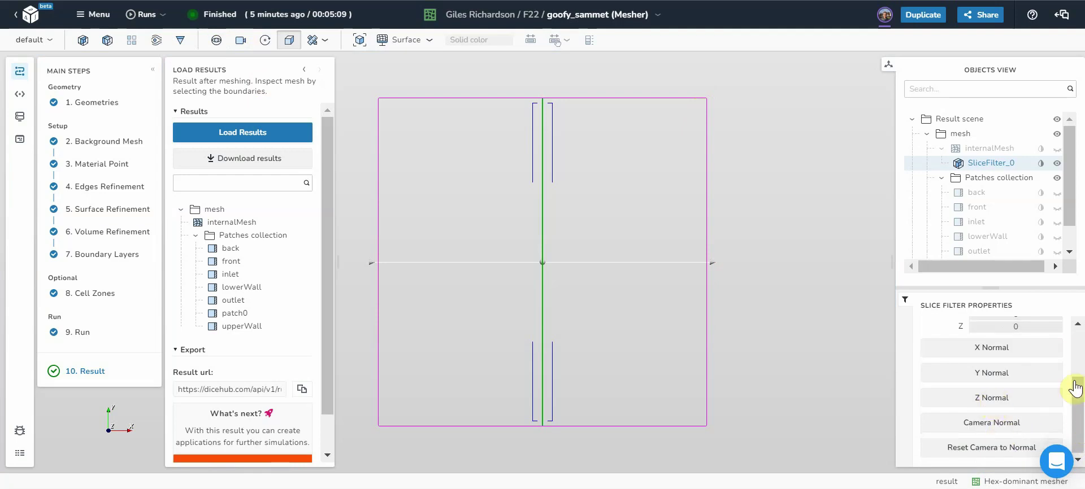
{"action": "left_click", "coordinate": [1080, 356]}
{"action": "scroll", "coordinate": [1079, 359], "scroll_direction": "up", "scroll_amount": 3}
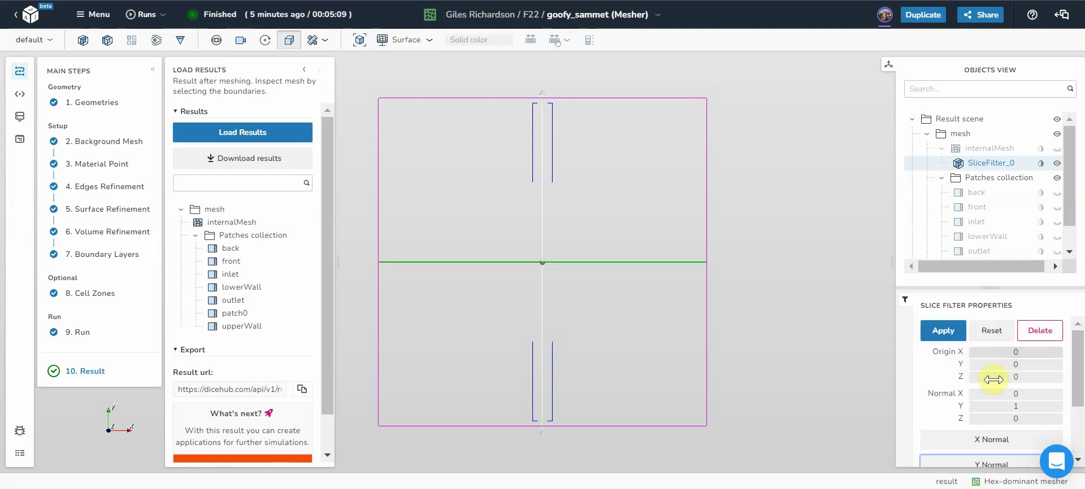
{"action": "scroll", "coordinate": [1076, 407], "scroll_direction": "down", "scroll_amount": 2}
{"action": "left_click", "coordinate": [995, 398]}
{"action": "scroll", "coordinate": [1079, 362], "scroll_direction": "up", "scroll_amount": 3}
{"action": "left_click", "coordinate": [949, 338]}
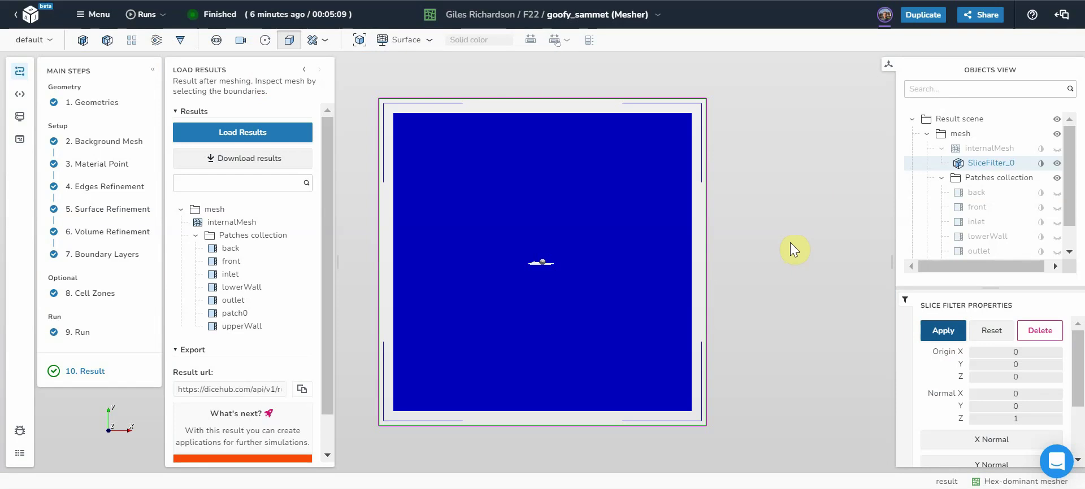
Step: Render SliceFilter_0 as Surface with edges in light grey, then clear its selection
{"action": "left_click", "coordinate": [417, 42]}
{"action": "left_click", "coordinate": [430, 84]}
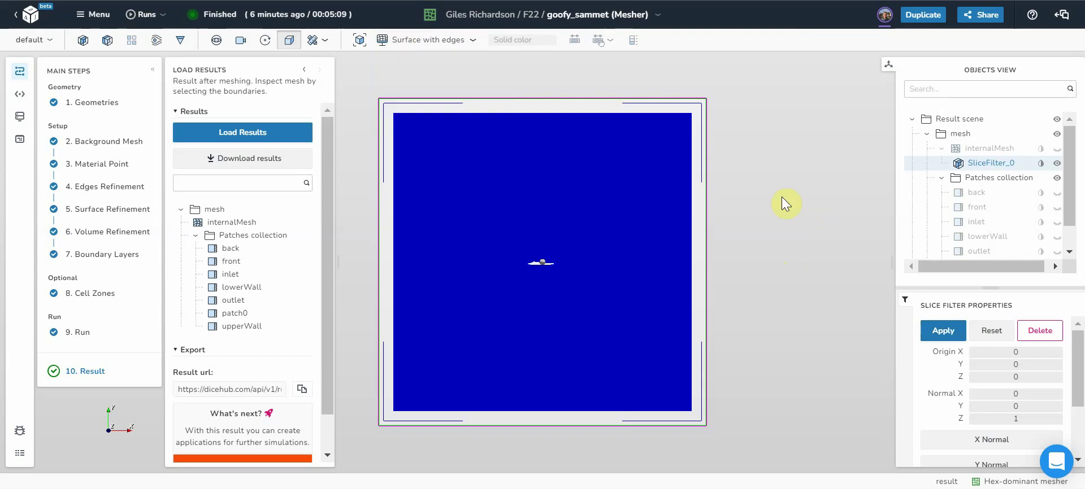
{"action": "left_click", "coordinate": [1040, 164]}
{"action": "left_click", "coordinate": [969, 164]}
{"action": "left_click", "coordinate": [1019, 125]}
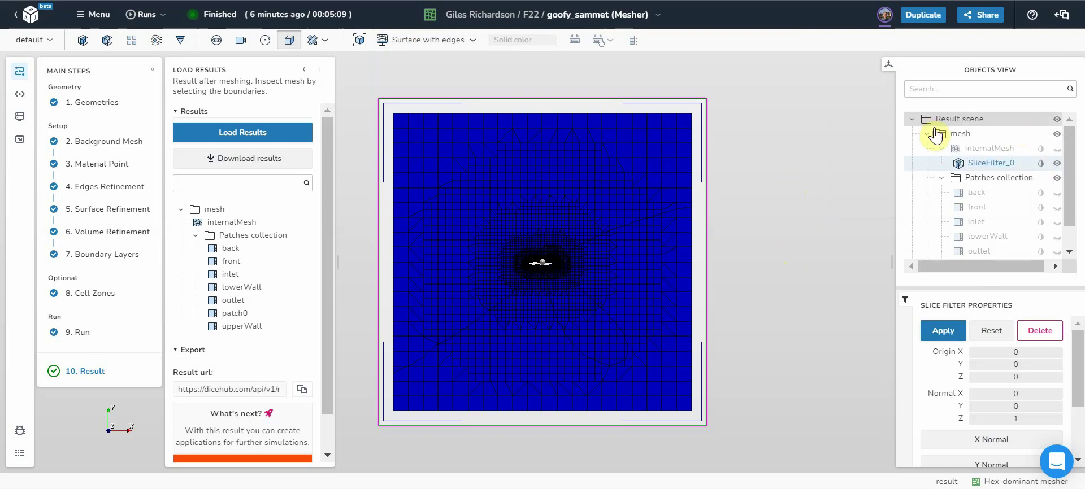
{"action": "left_click", "coordinate": [956, 120]}
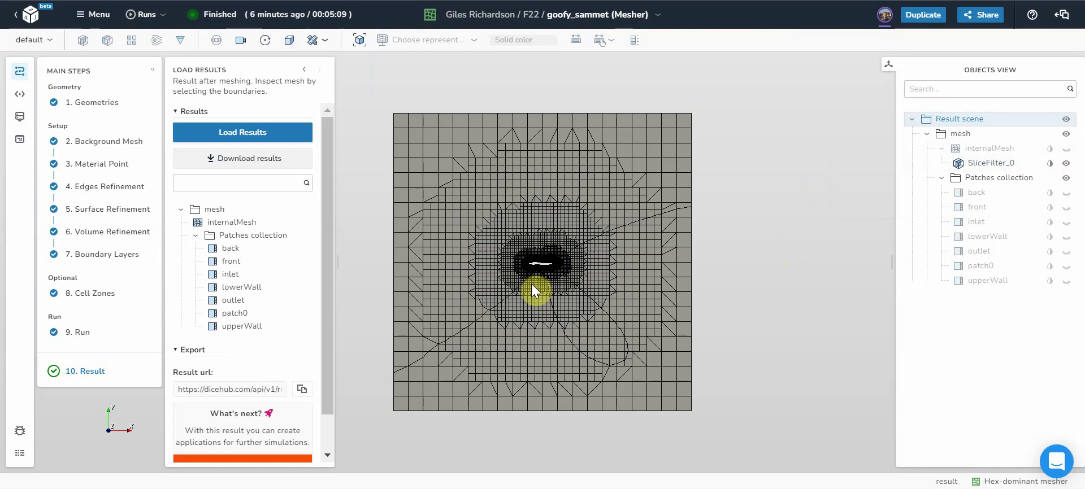
Step: Zoom in on the aircraft's cross-section to see the dense refined cells around it
{"action": "scroll", "coordinate": [532, 270], "scroll_direction": "up", "scroll_amount": 1}
{"action": "scroll", "coordinate": [531, 270], "scroll_direction": "up", "scroll_amount": 1}
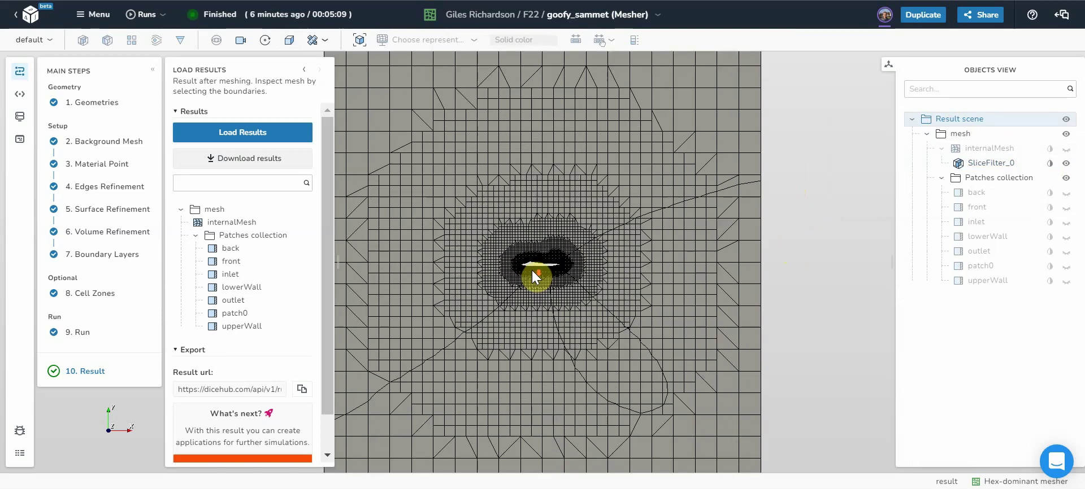
{"action": "scroll", "coordinate": [531, 270], "scroll_direction": "up", "scroll_amount": 1}
{"action": "scroll", "coordinate": [531, 270], "scroll_direction": "up", "scroll_amount": 1}
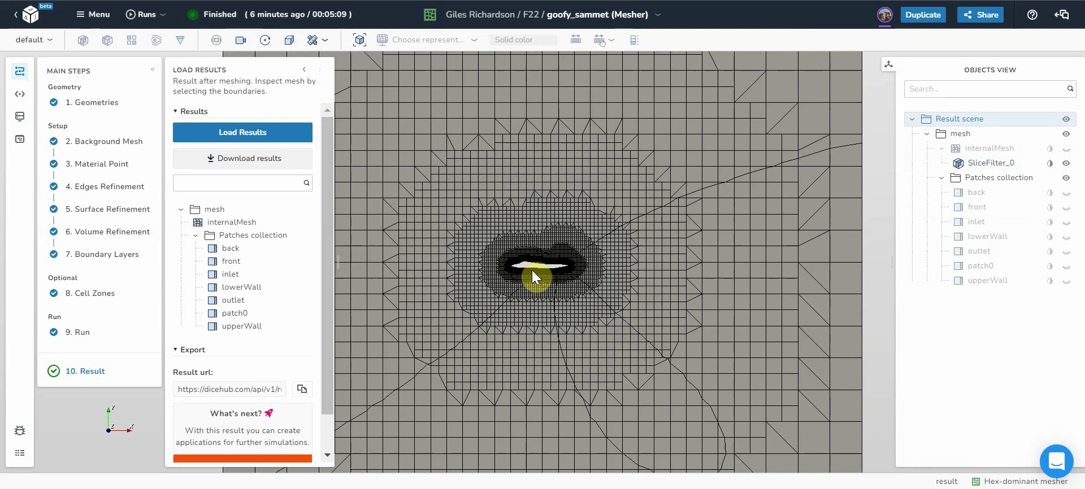
{"action": "scroll", "coordinate": [531, 270], "scroll_direction": "up", "scroll_amount": 1}
{"action": "scroll", "coordinate": [531, 270], "scroll_direction": "up", "scroll_amount": 1}
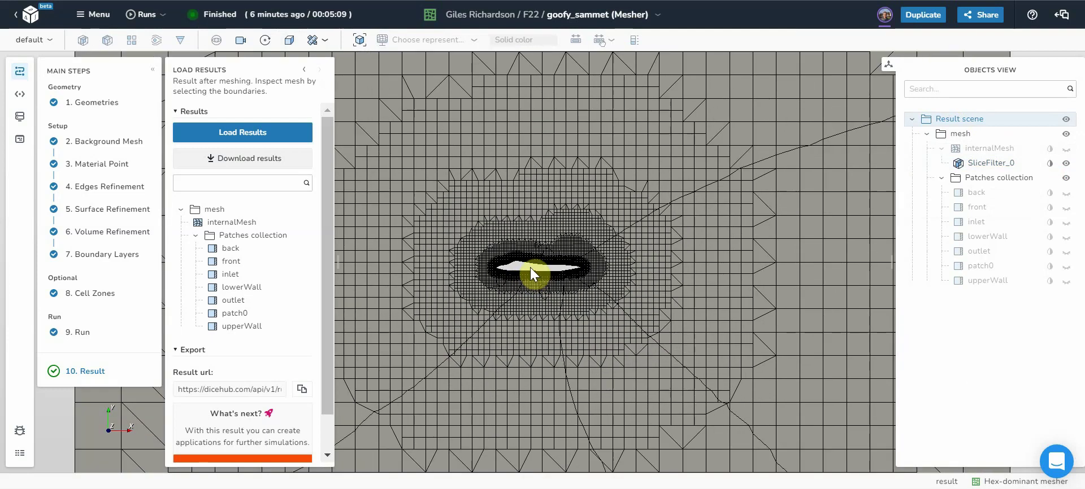
{"action": "scroll", "coordinate": [531, 270], "scroll_direction": "up", "scroll_amount": 1}
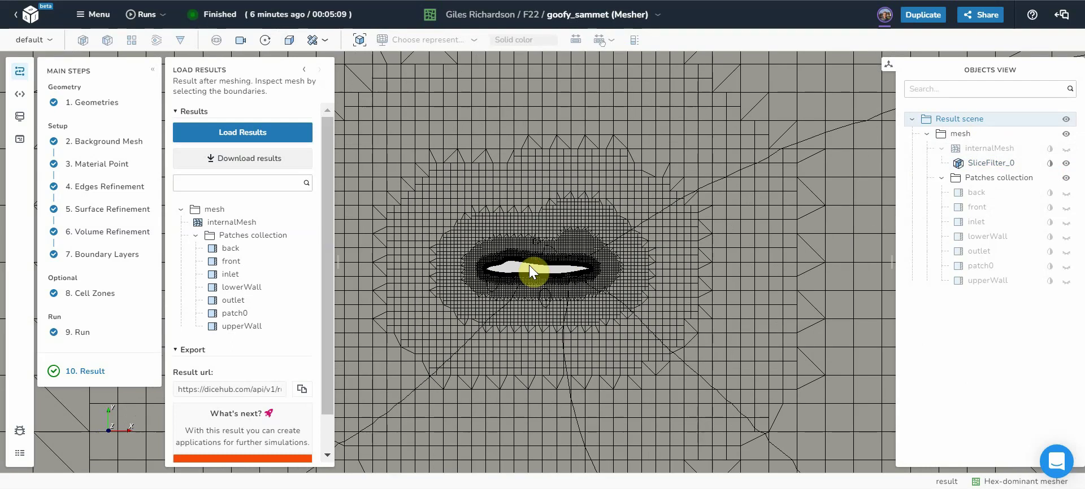
{"action": "scroll", "coordinate": [530, 269], "scroll_direction": "up", "scroll_amount": 1}
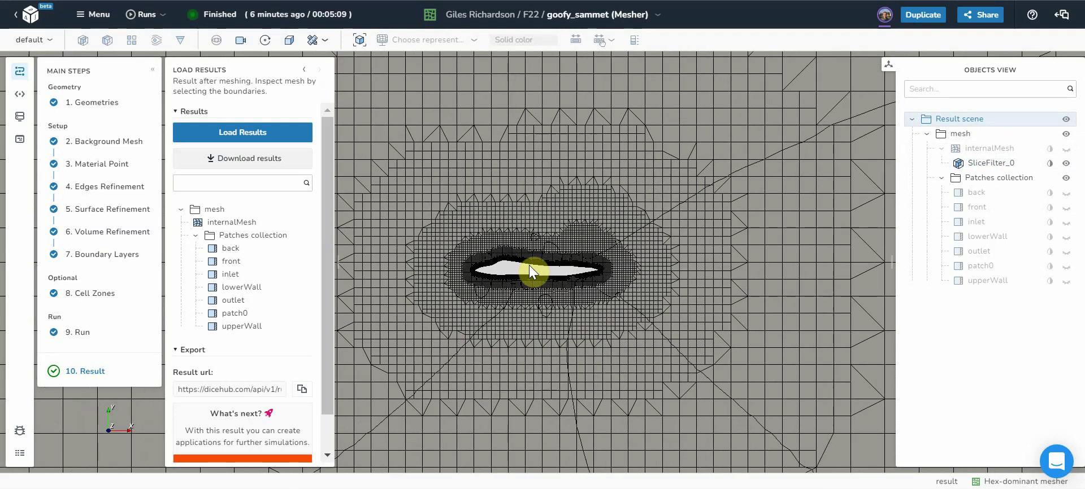
{"action": "scroll", "coordinate": [531, 268], "scroll_direction": "up", "scroll_amount": 1}
{"action": "scroll", "coordinate": [529, 266], "scroll_direction": "up", "scroll_amount": 1}
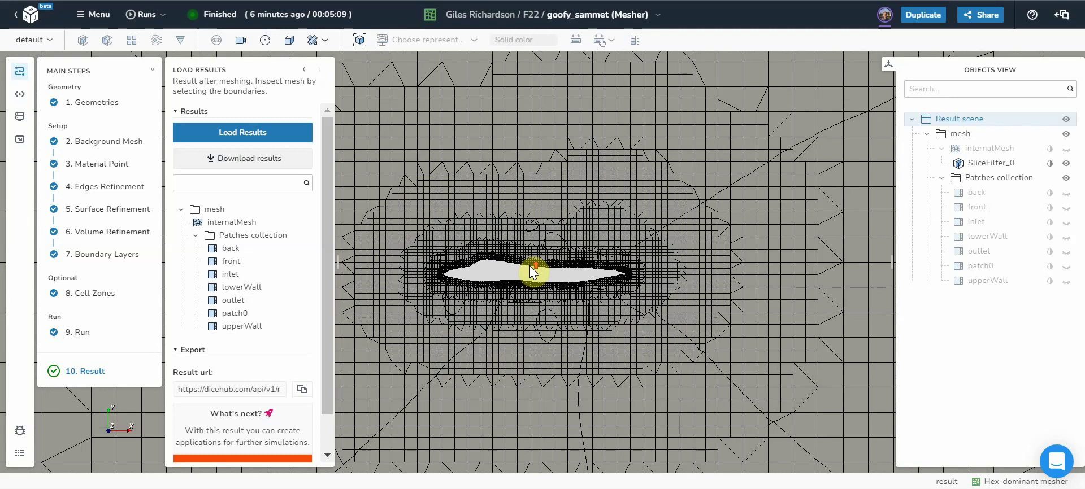
{"action": "scroll", "coordinate": [529, 266], "scroll_direction": "up", "scroll_amount": 1}
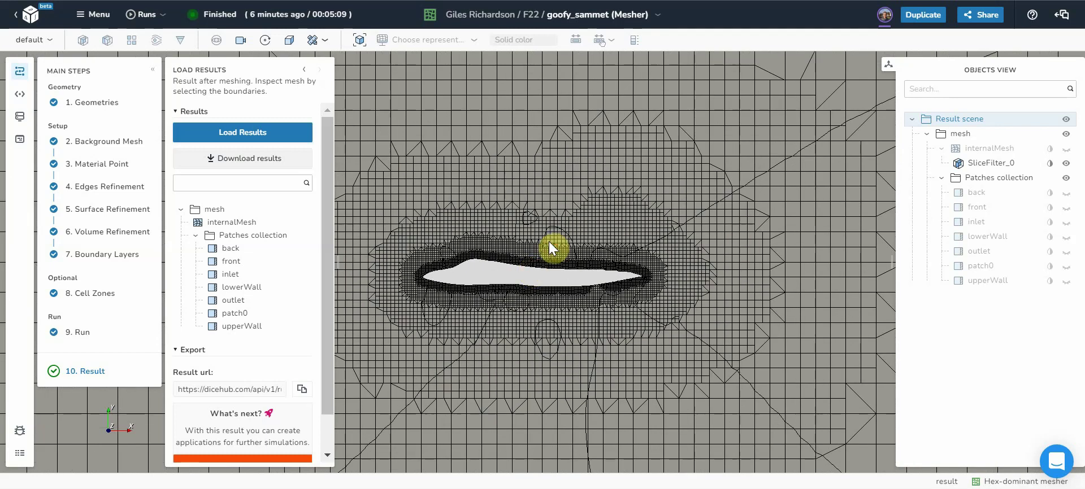
{"action": "scroll", "coordinate": [549, 243], "scroll_direction": "up", "scroll_amount": 1}
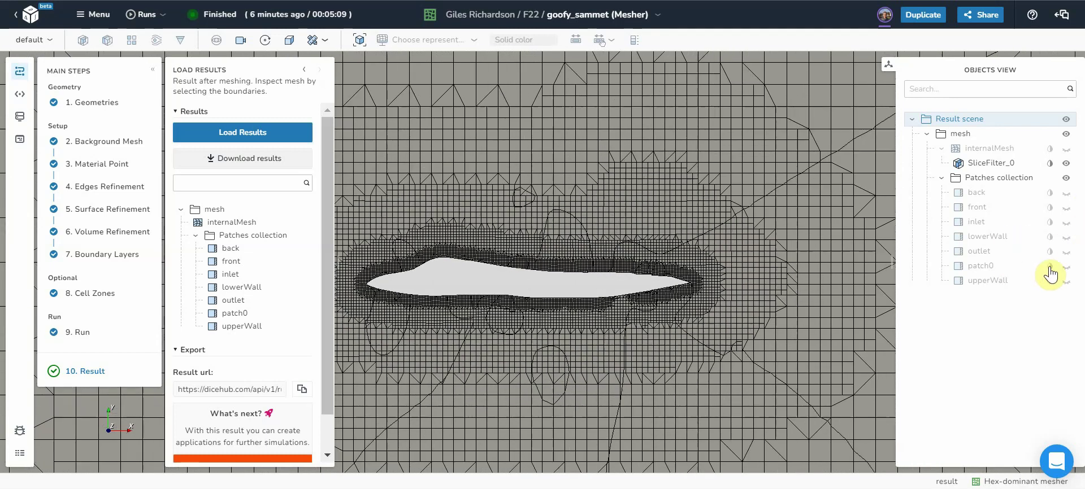
Step: Show patch0 again as a plain Surface coloured green
{"action": "left_click", "coordinate": [1068, 266]}
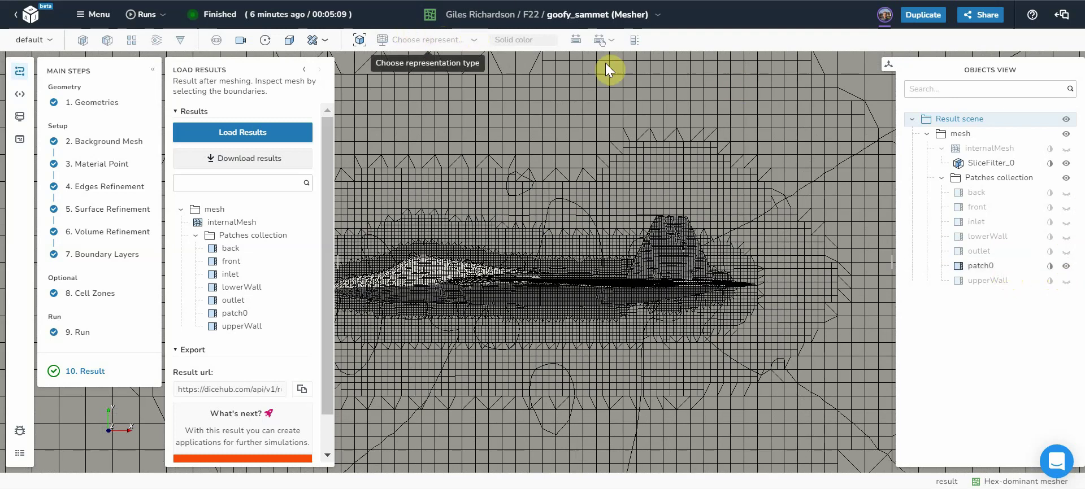
{"action": "left_click", "coordinate": [969, 268]}
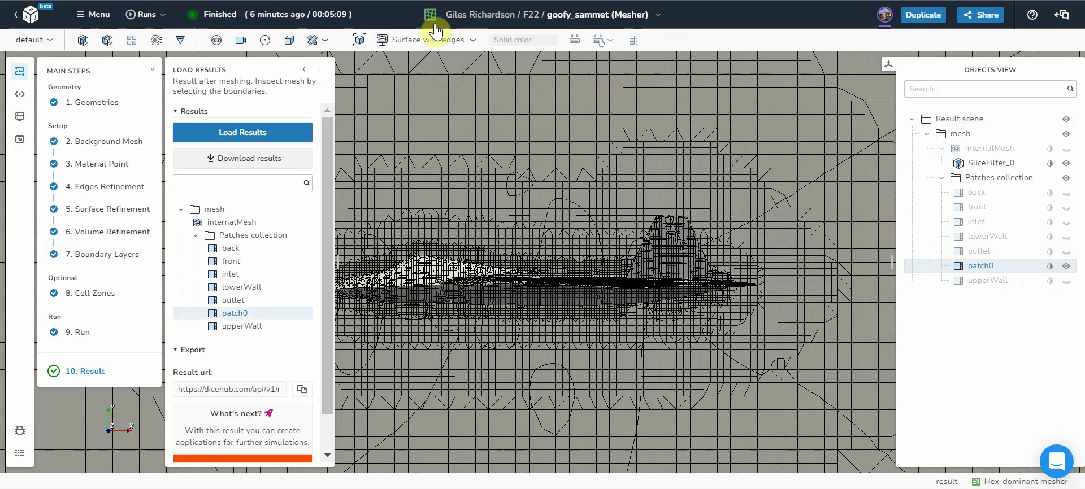
{"action": "left_click", "coordinate": [423, 40]}
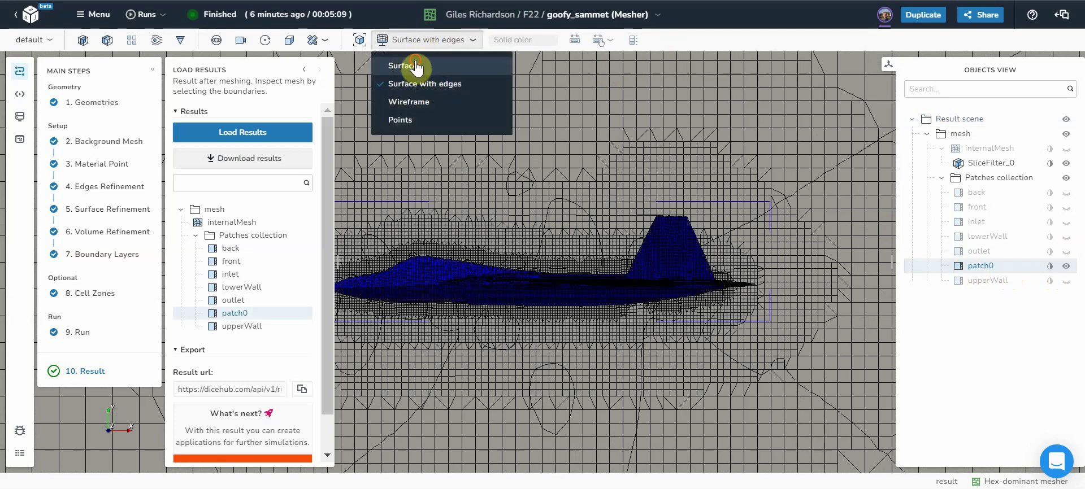
{"action": "left_click", "coordinate": [419, 66]}
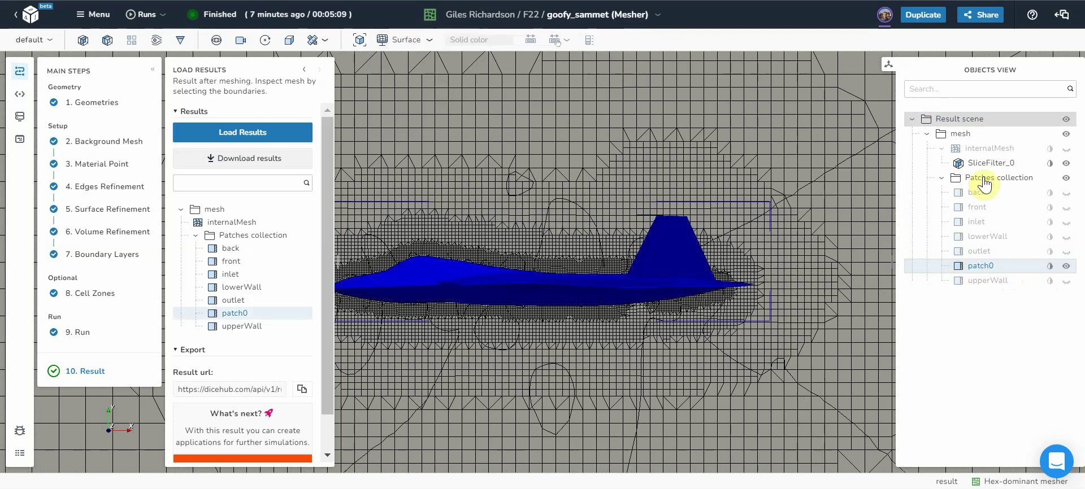
{"action": "left_click", "coordinate": [1048, 268]}
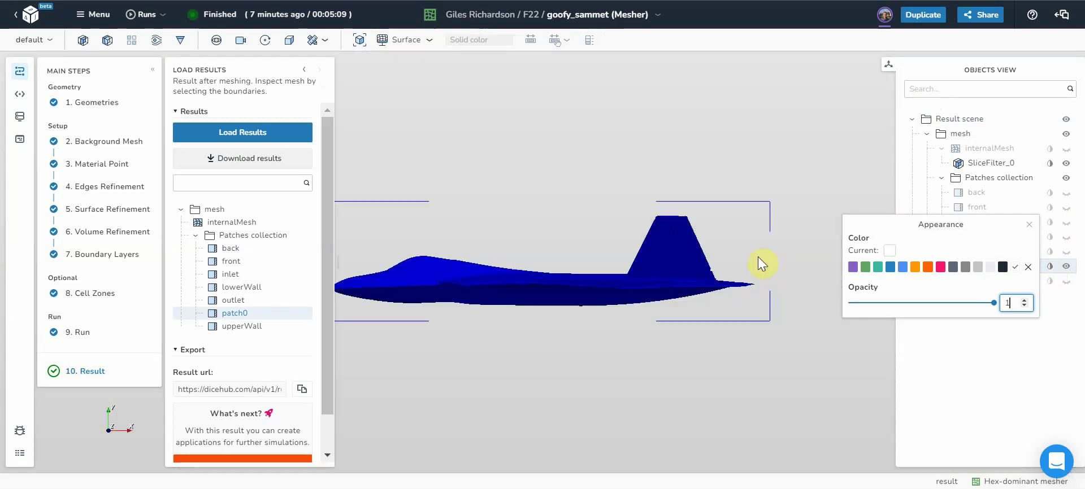
{"action": "left_click", "coordinate": [863, 268]}
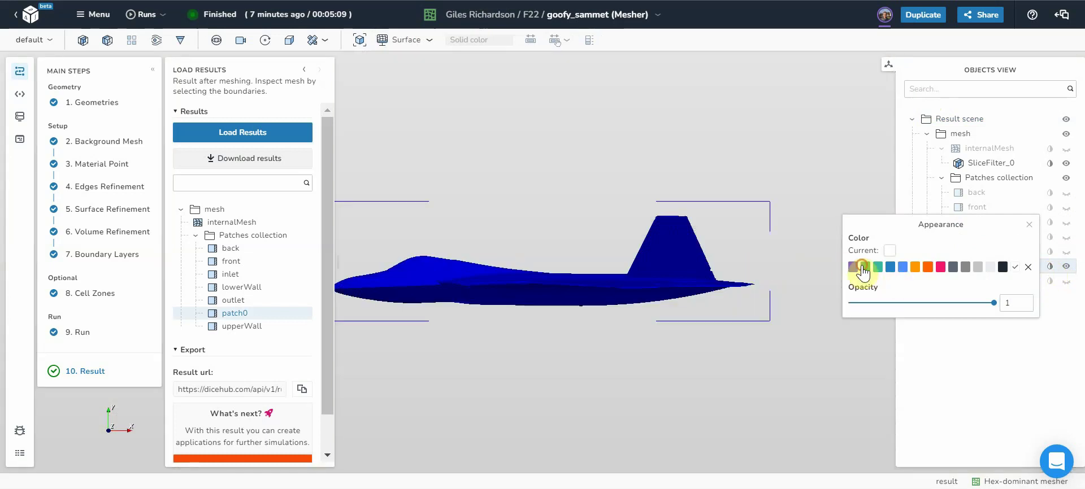
{"action": "left_click", "coordinate": [1029, 229]}
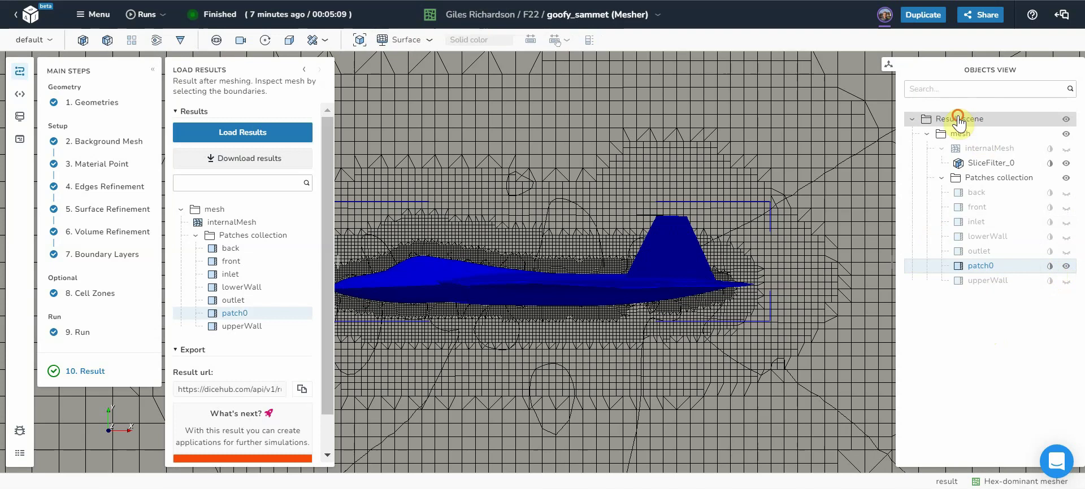
Step: Clear the selection, orbit around the aircraft and slice, then reset the view with R
{"action": "left_click", "coordinate": [959, 119]}
{"action": "left_click", "coordinate": [715, 143]}
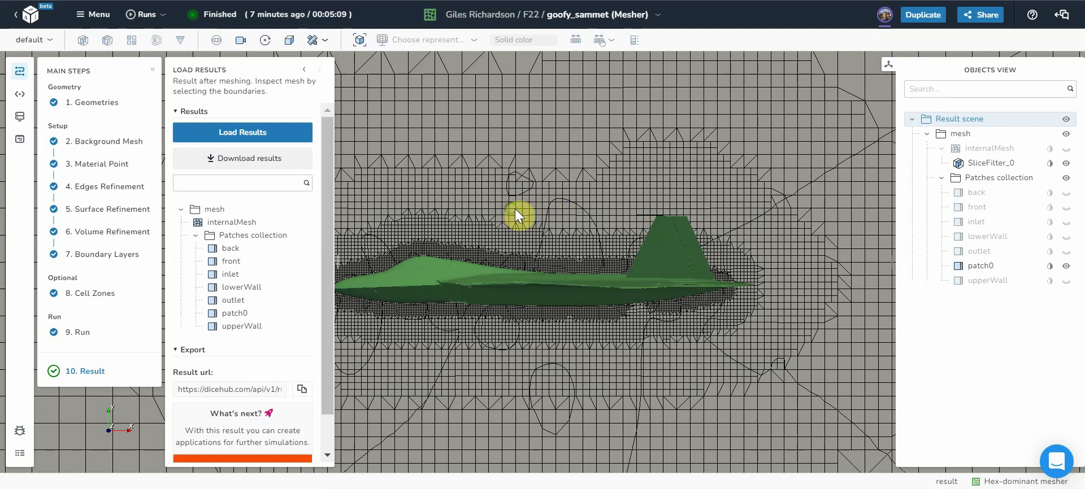
{"action": "left_click_drag", "start_coordinate": [549, 202], "coordinate": [606, 169]}
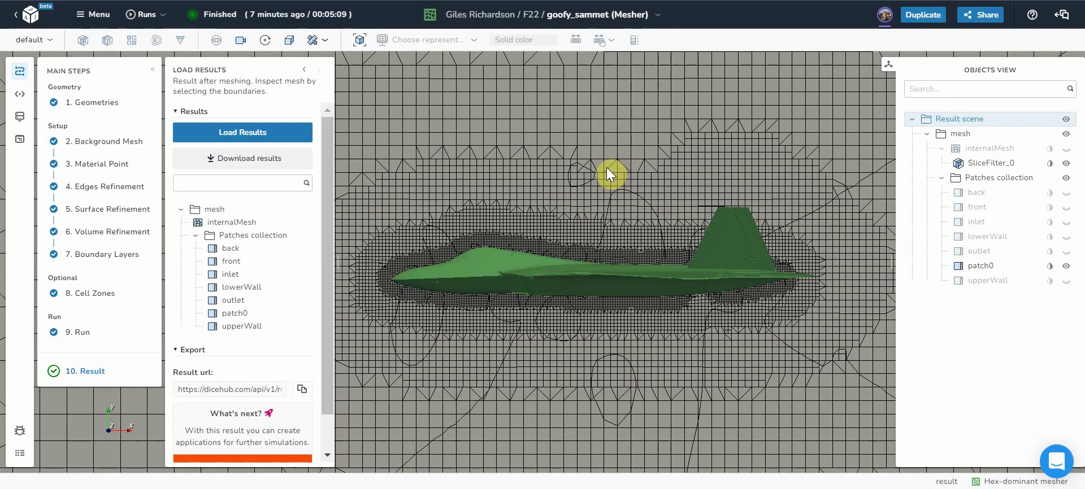
{"action": "key", "text": "r"}
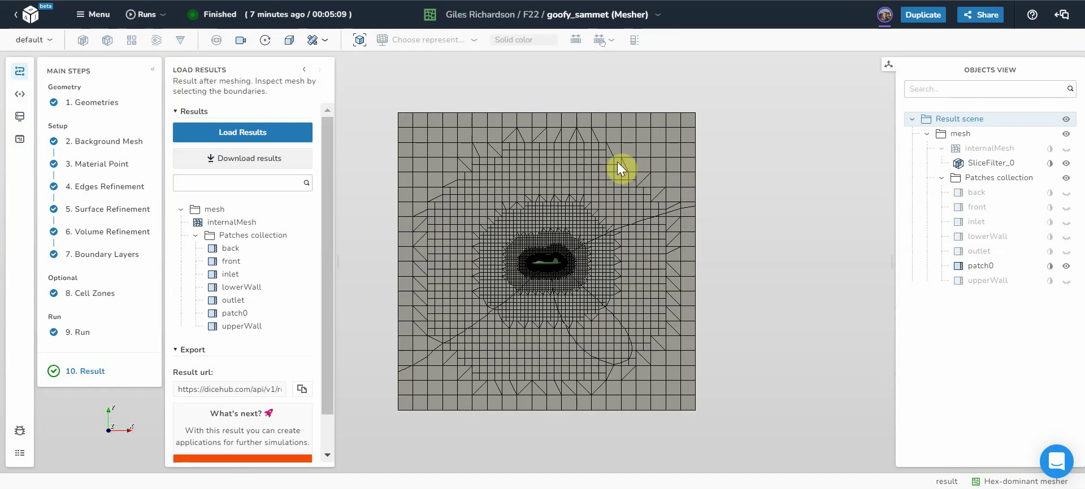